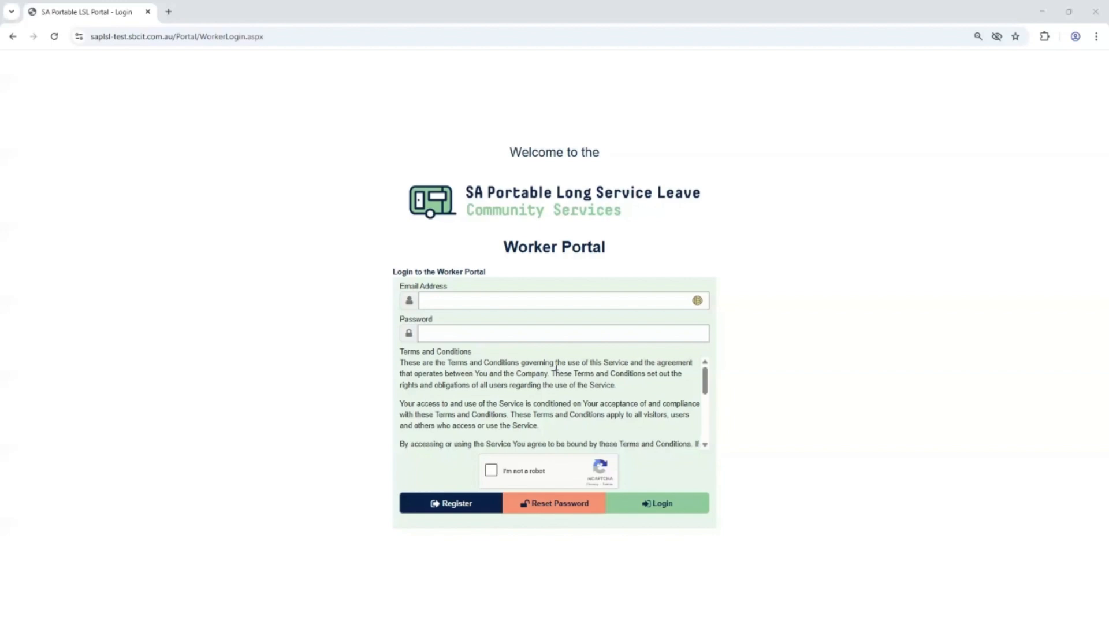
Log in to the Worker Portal with the account email, password and authenticator verification code.
click(485, 301)
key(ctrl+v)
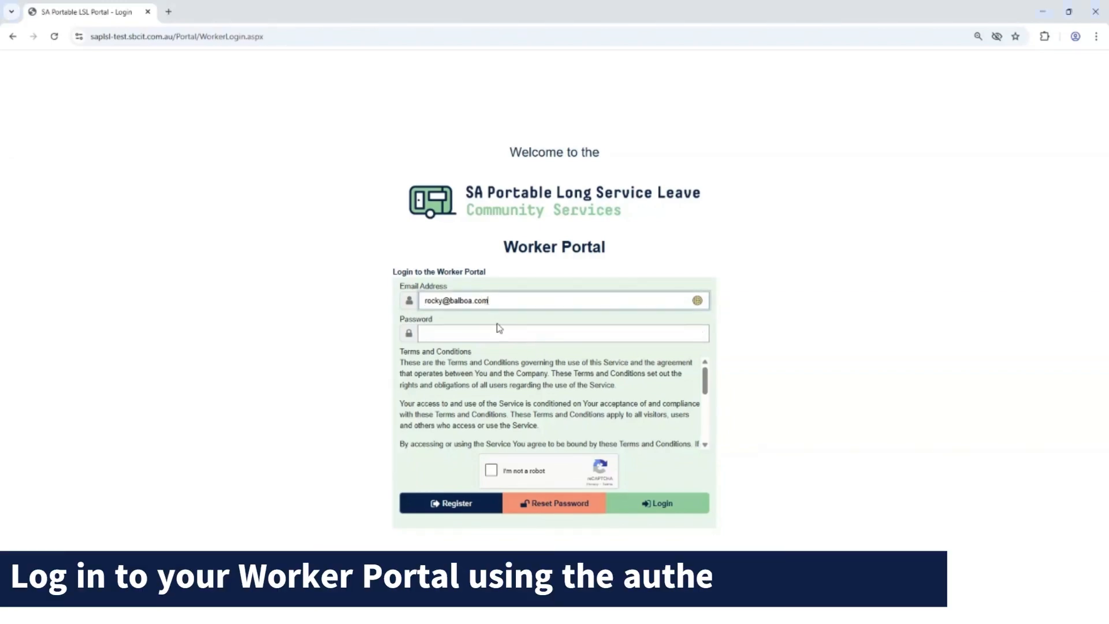
click(500, 330)
key(ctrl+v)
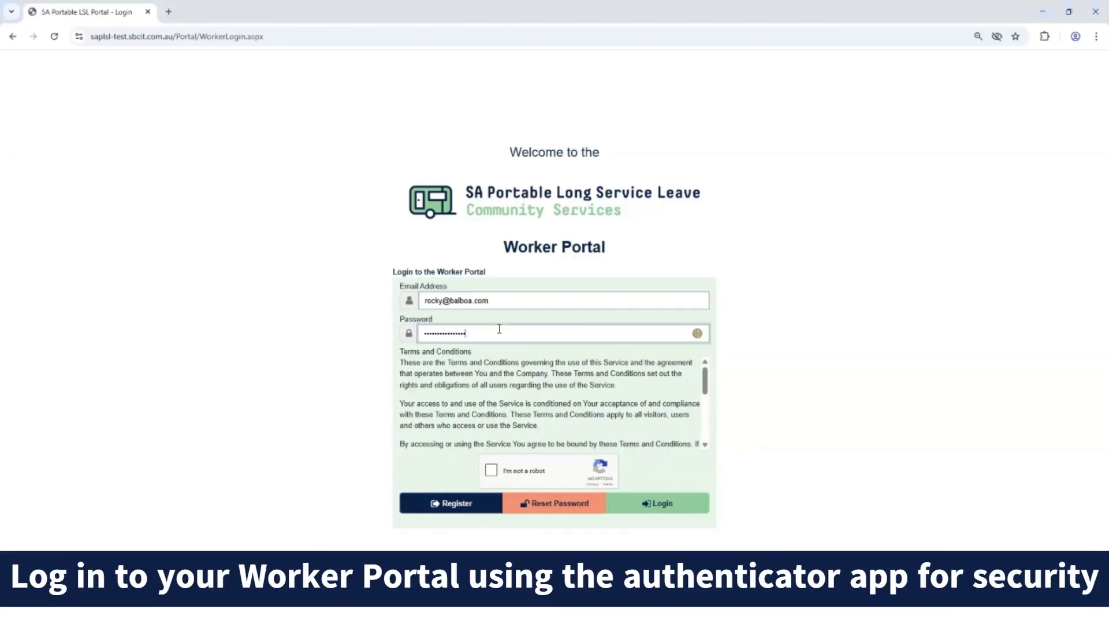
click(656, 514)
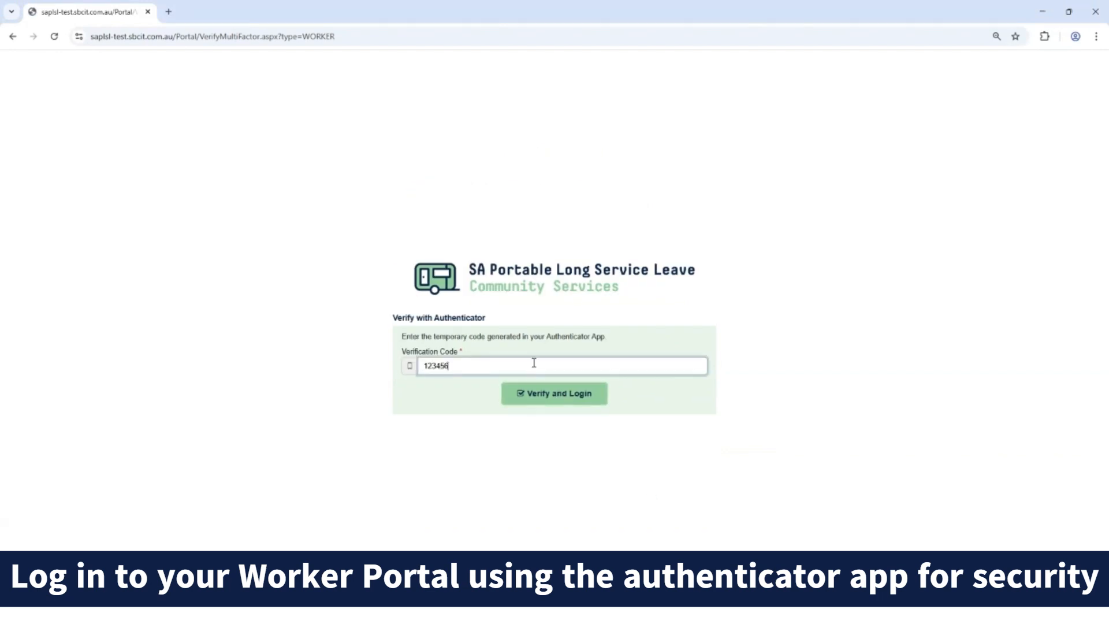
click(563, 394)
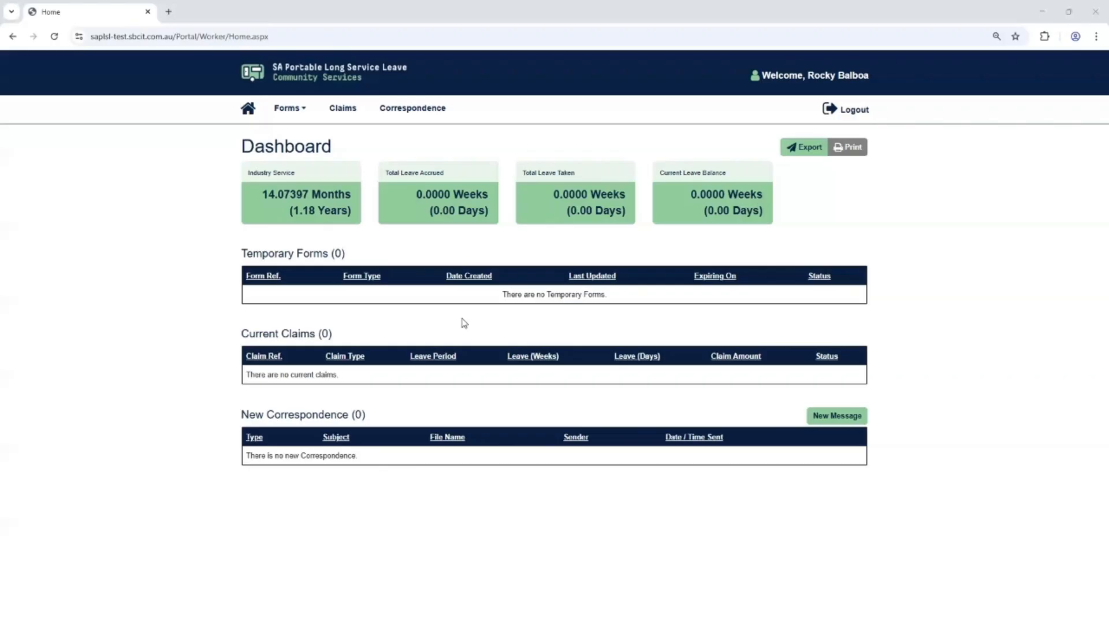
Start a Long Service Leave Claim form and select Long Service Leave Claim as the claim type.
click(286, 109)
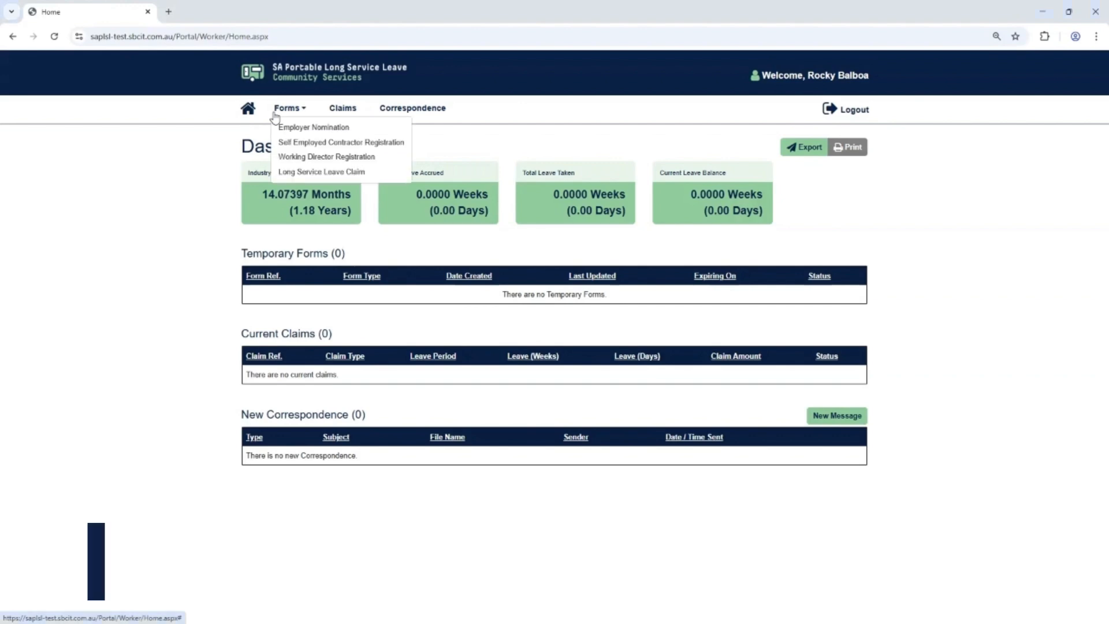
click(304, 173)
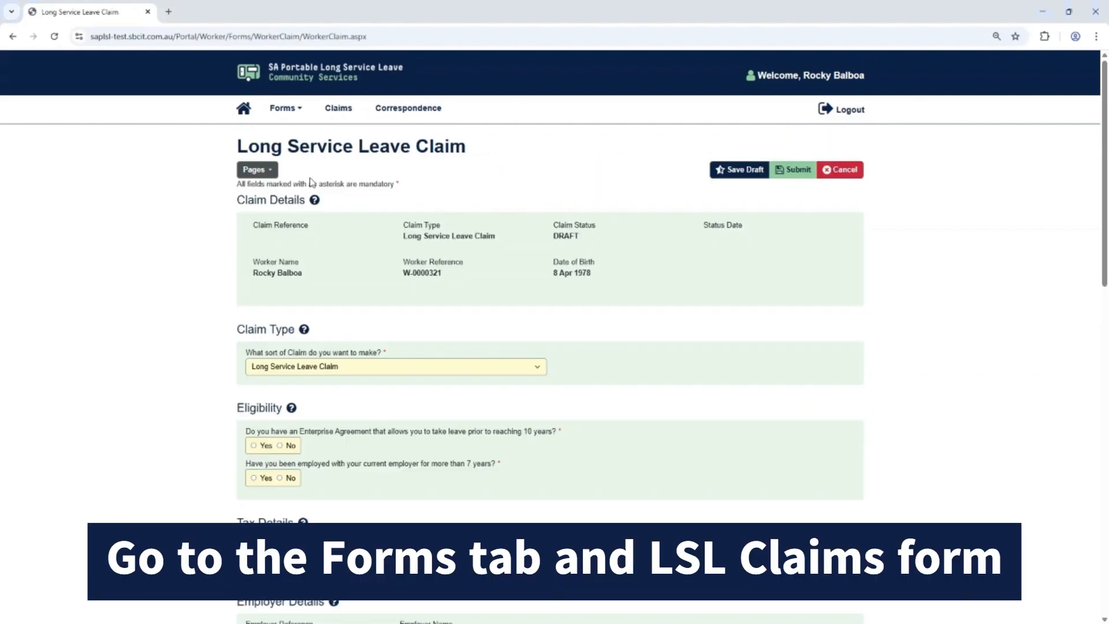
click(455, 370)
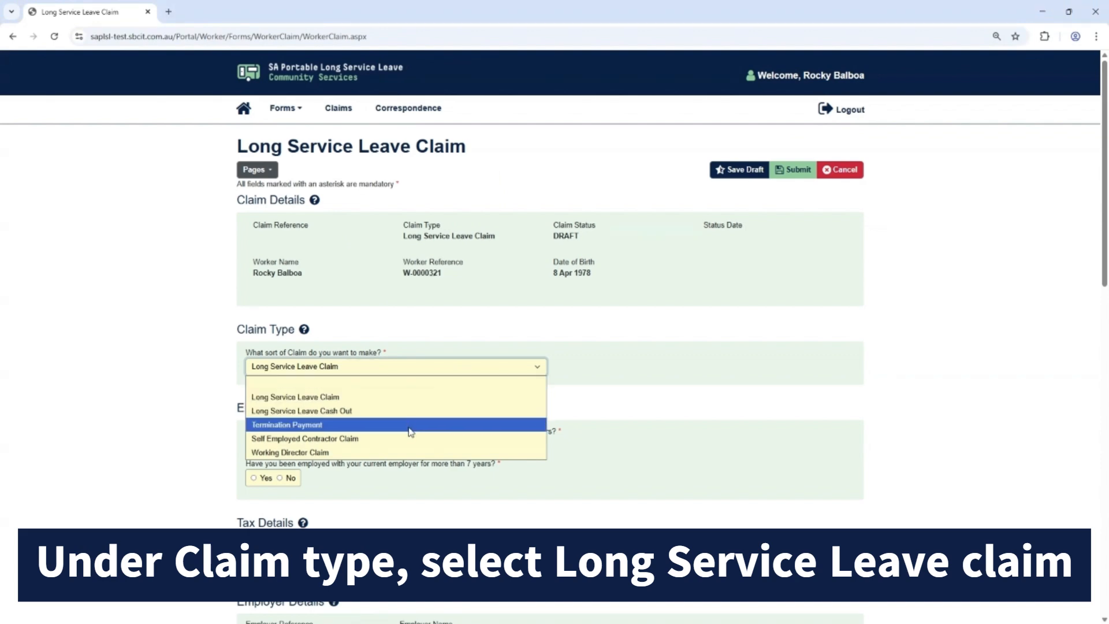
click(379, 396)
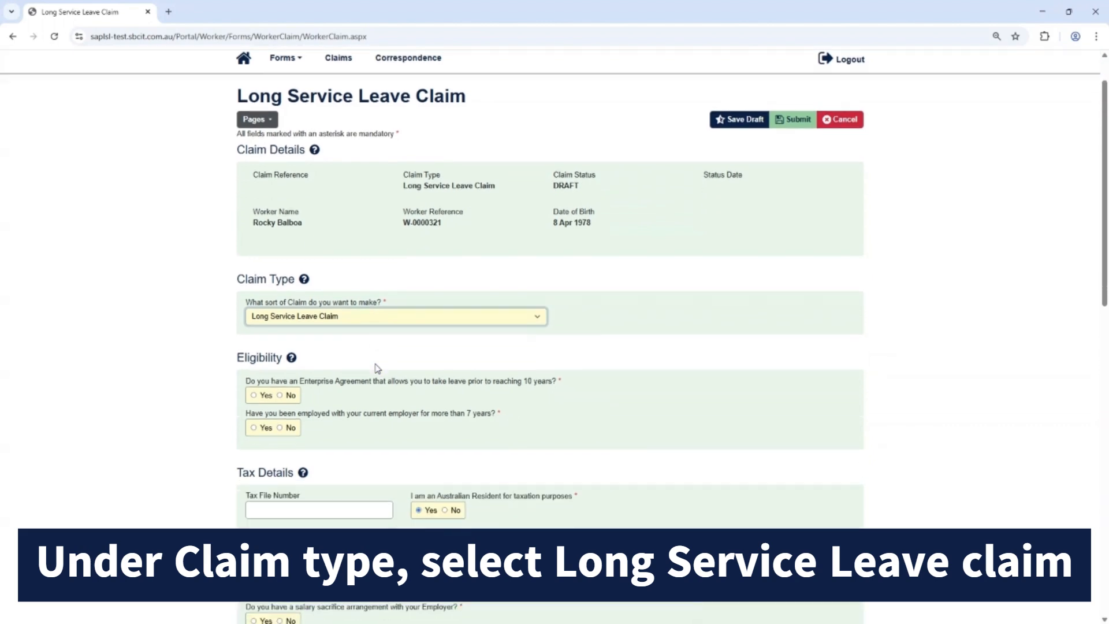
Answer Yes to having an Enterprise Agreement, name it "Enter the full EA Name", and answer Yes to more than 7 years' employment.
scroll(377, 367, down, 3)
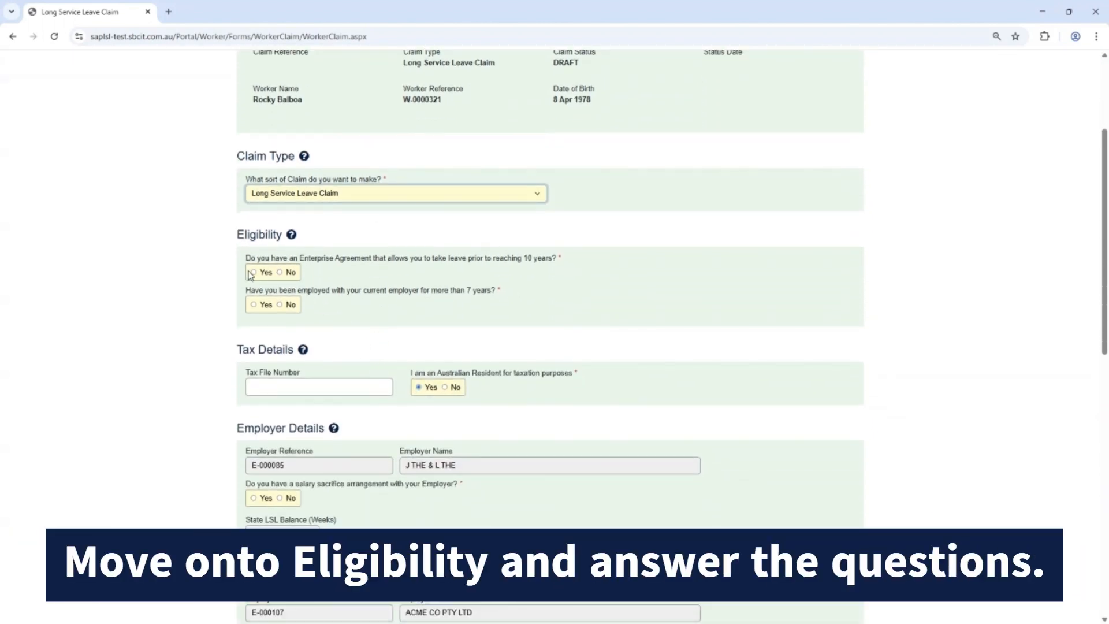
click(254, 273)
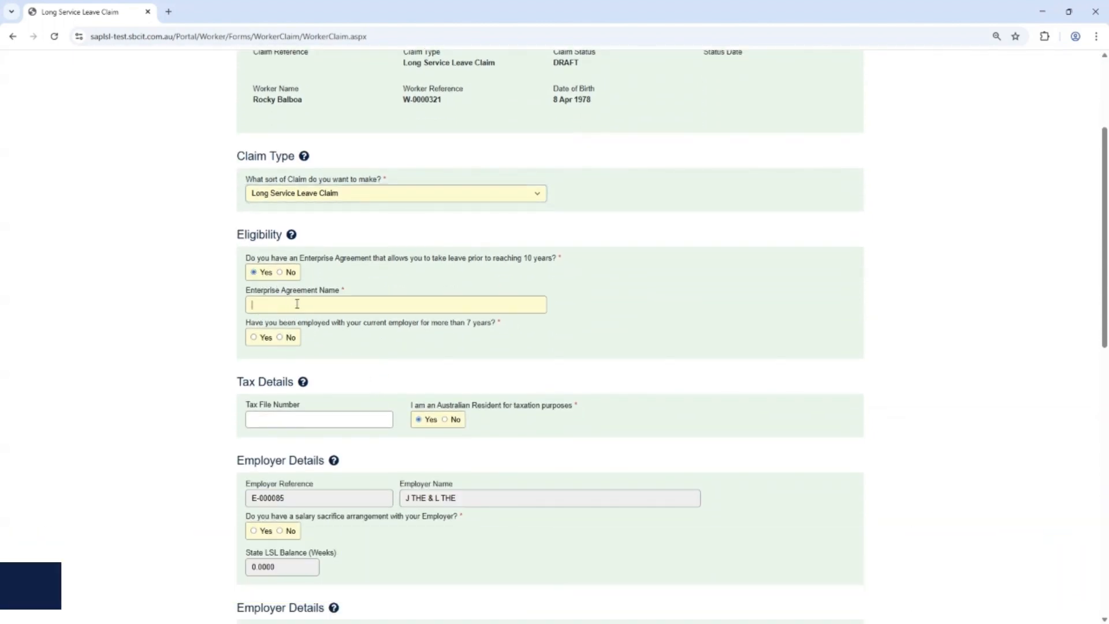
click(298, 304)
text(Enter the full EA Name)
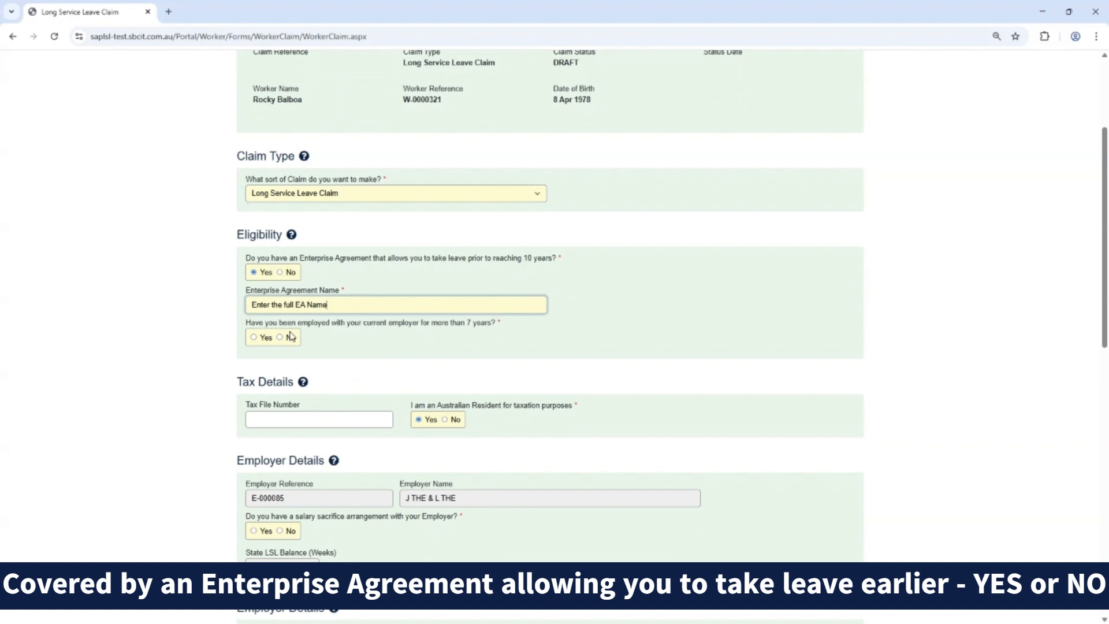
click(255, 338)
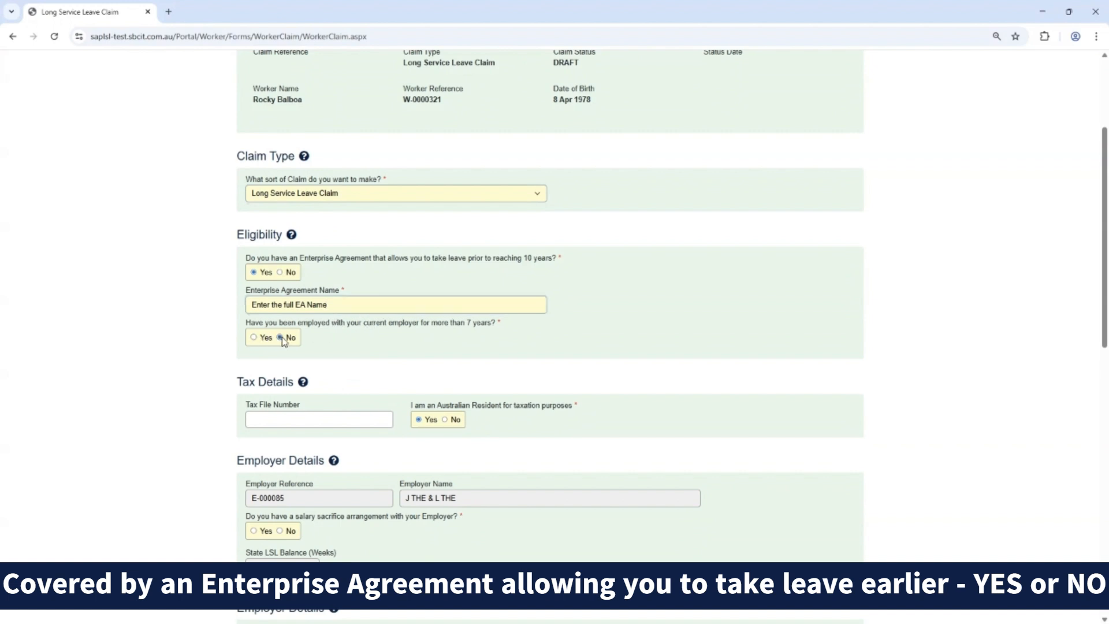
click(255, 338)
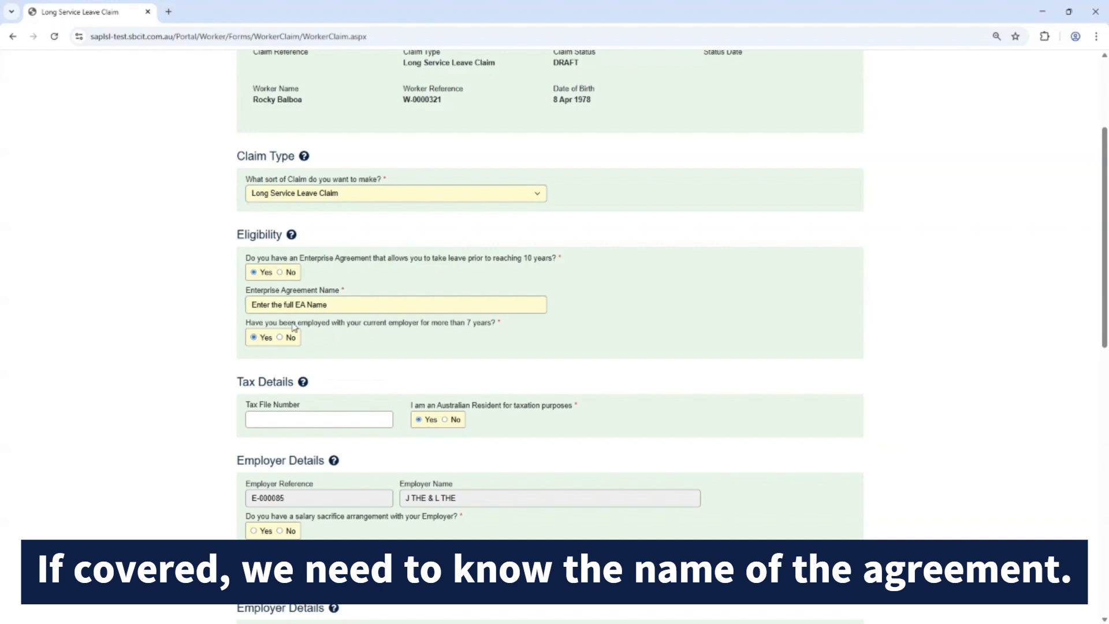
Set the Enterprise Agreement answer to No, and try No before settling on Yes for more than 7 years' employment.
click(280, 273)
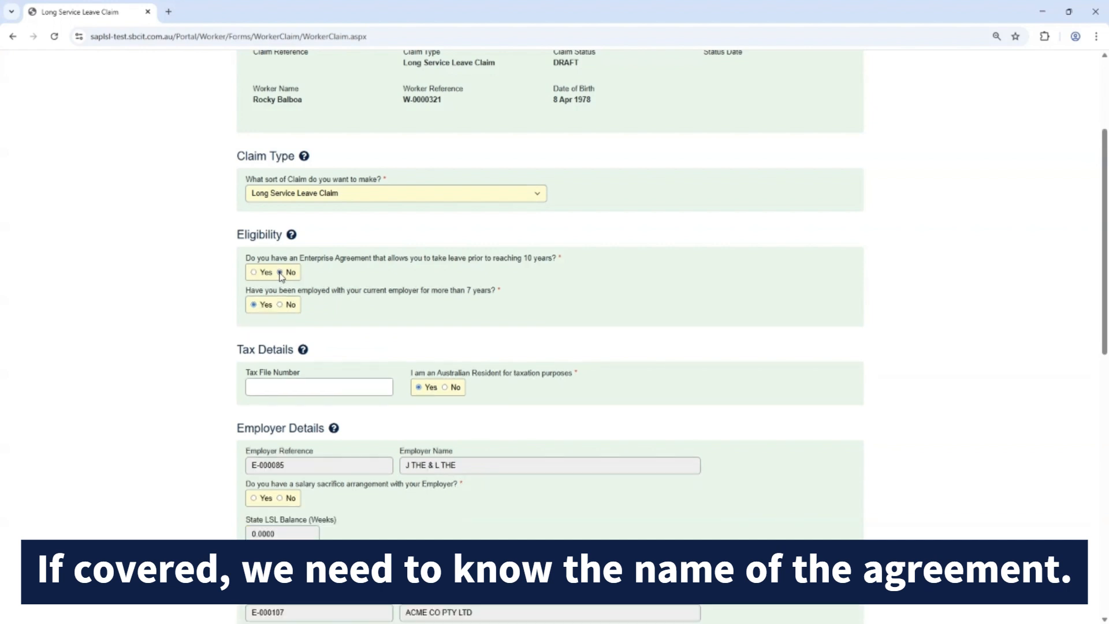
click(280, 306)
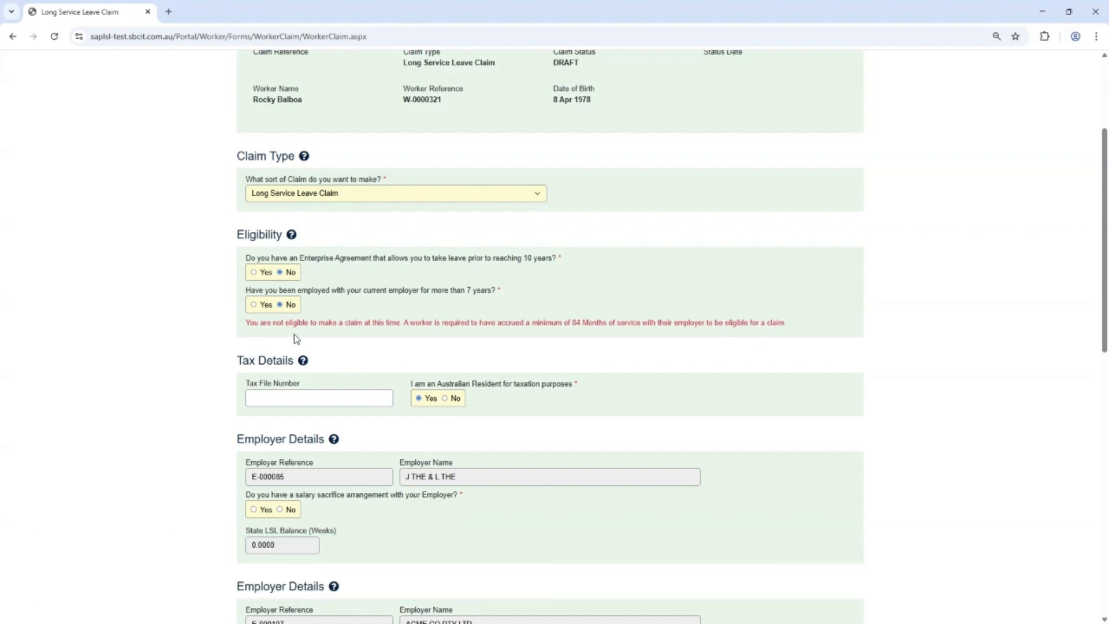
click(255, 305)
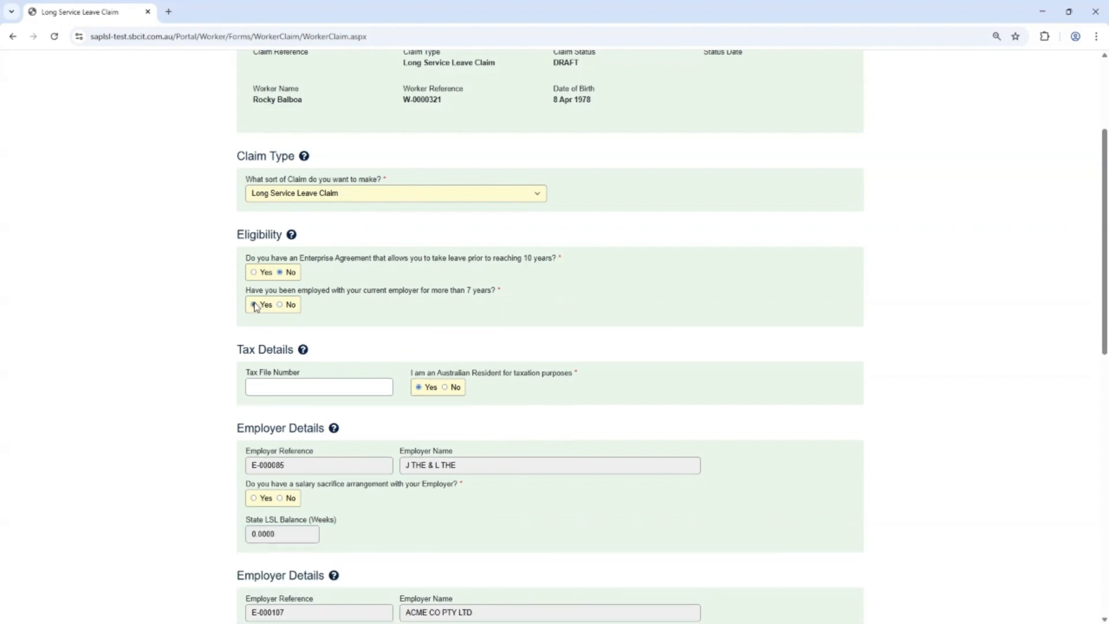
Enter the worker's tax file number and answer the Australian tax residency question.
click(288, 388)
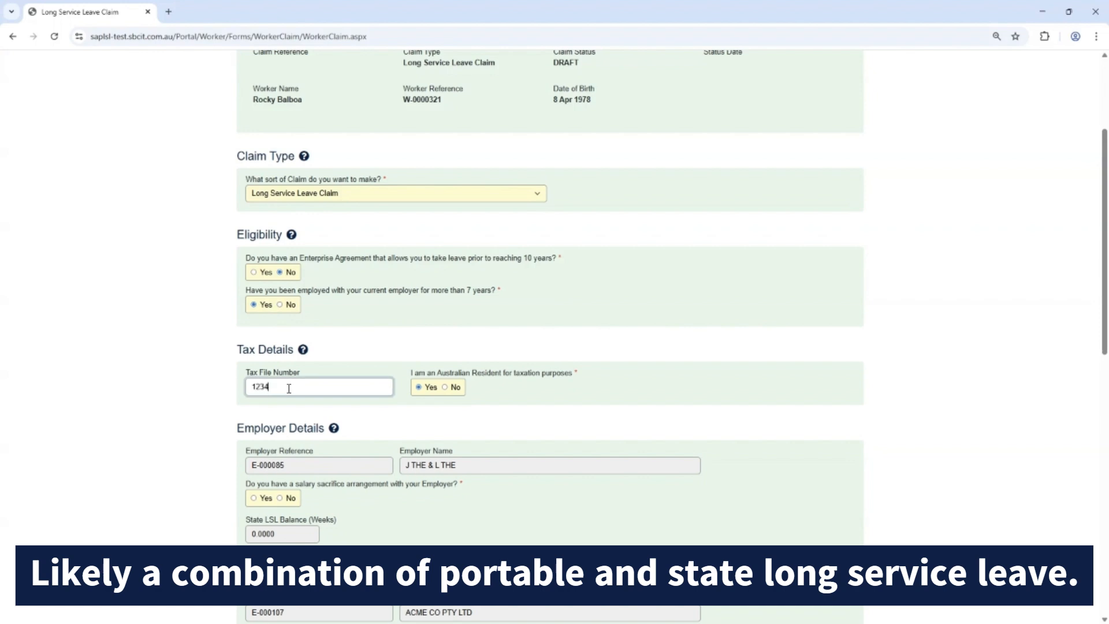
text(123456789)
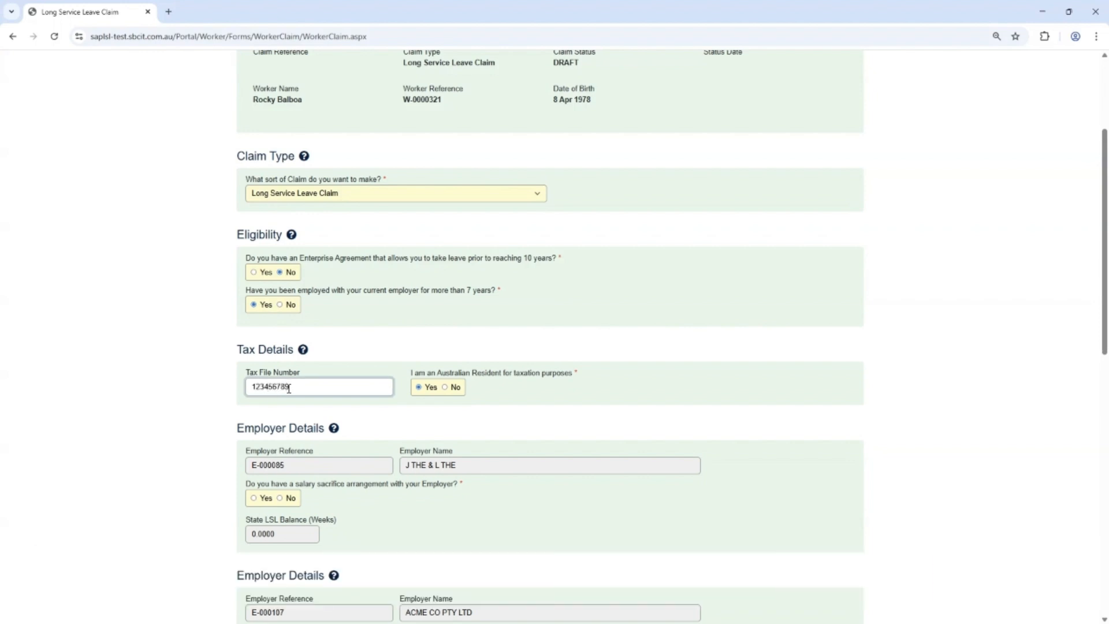
click(445, 388)
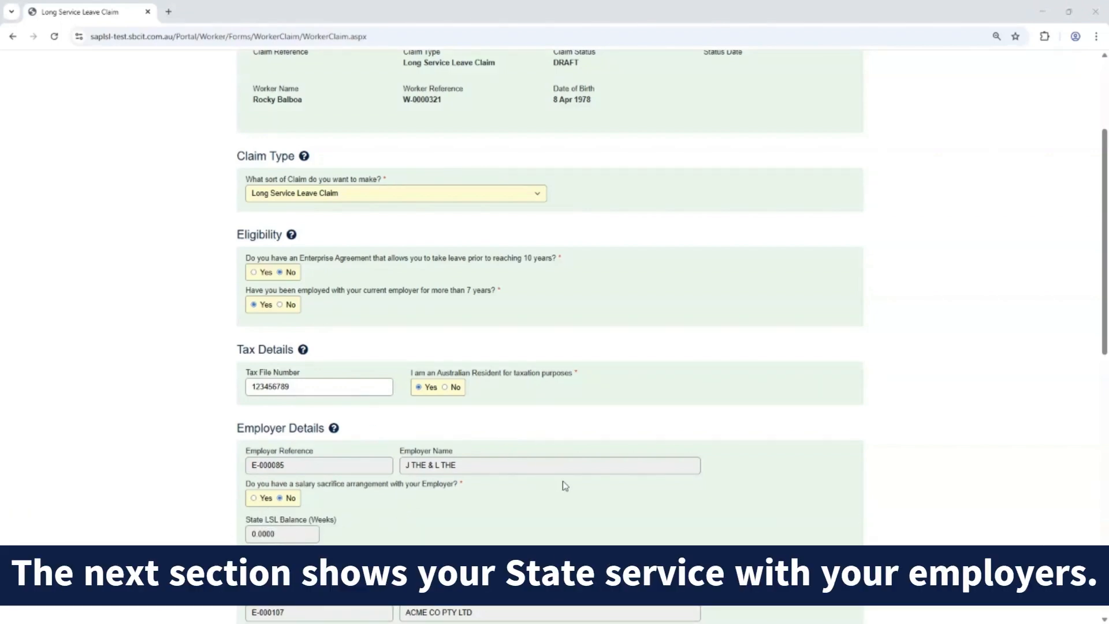
Set the state leave with ACME CO PTY LTD to run from 31/03/2026 to 27/04/2026.
scroll(758, 514, down, 7)
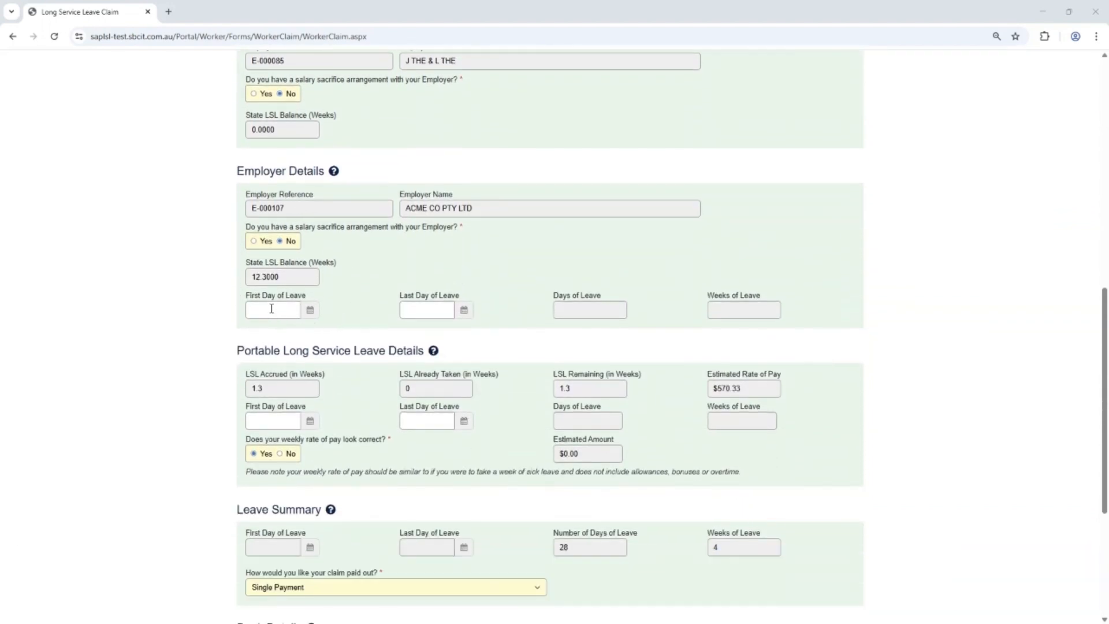
click(271, 309)
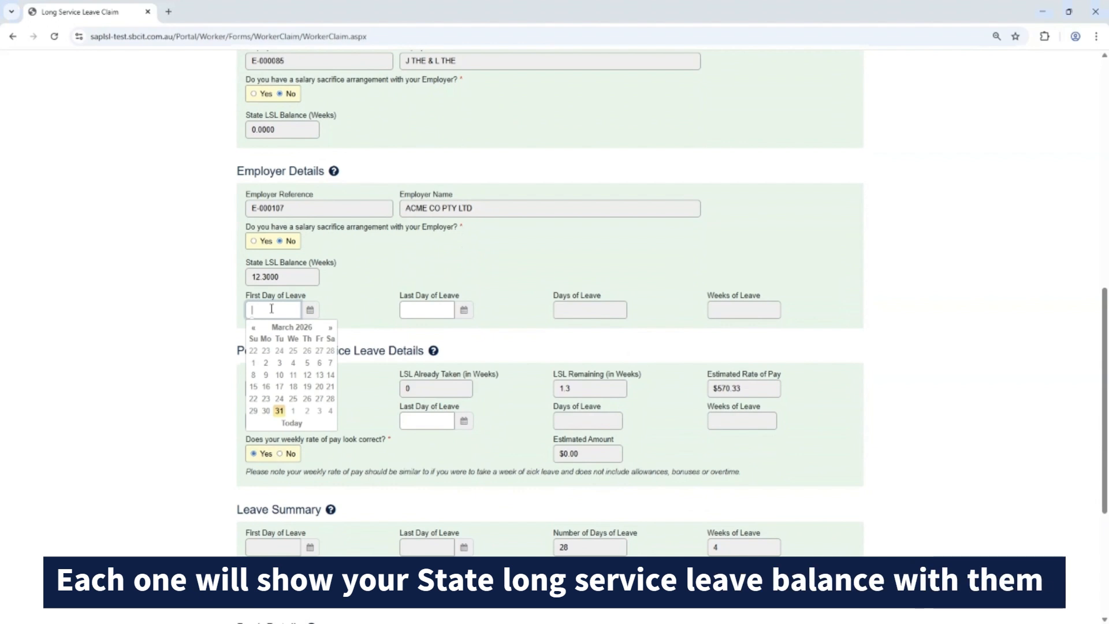
click(277, 411)
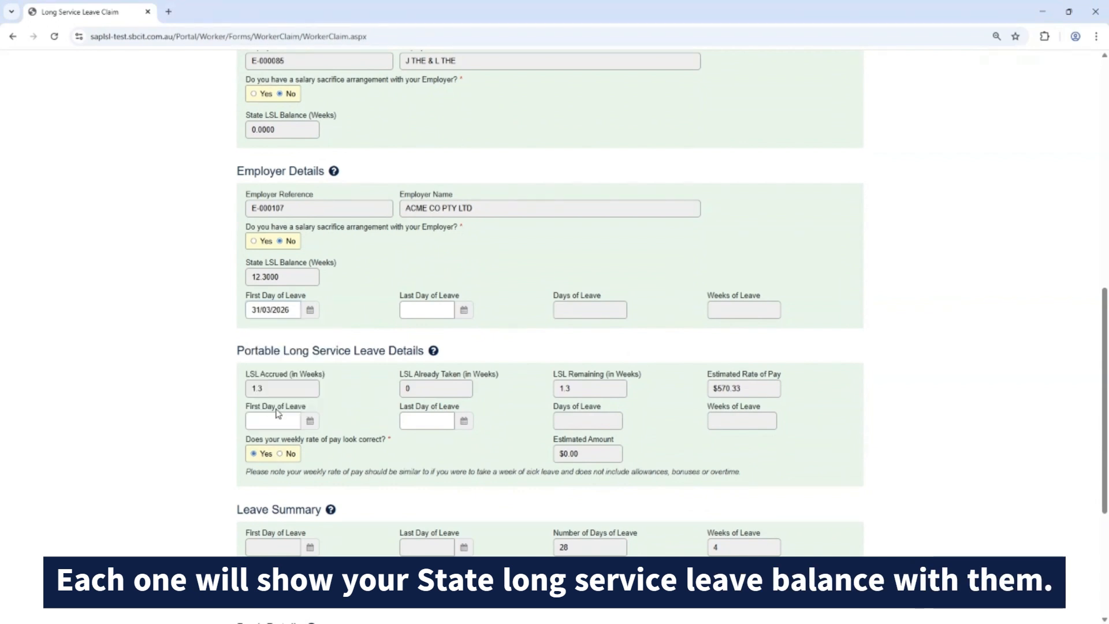
click(463, 312)
click(484, 327)
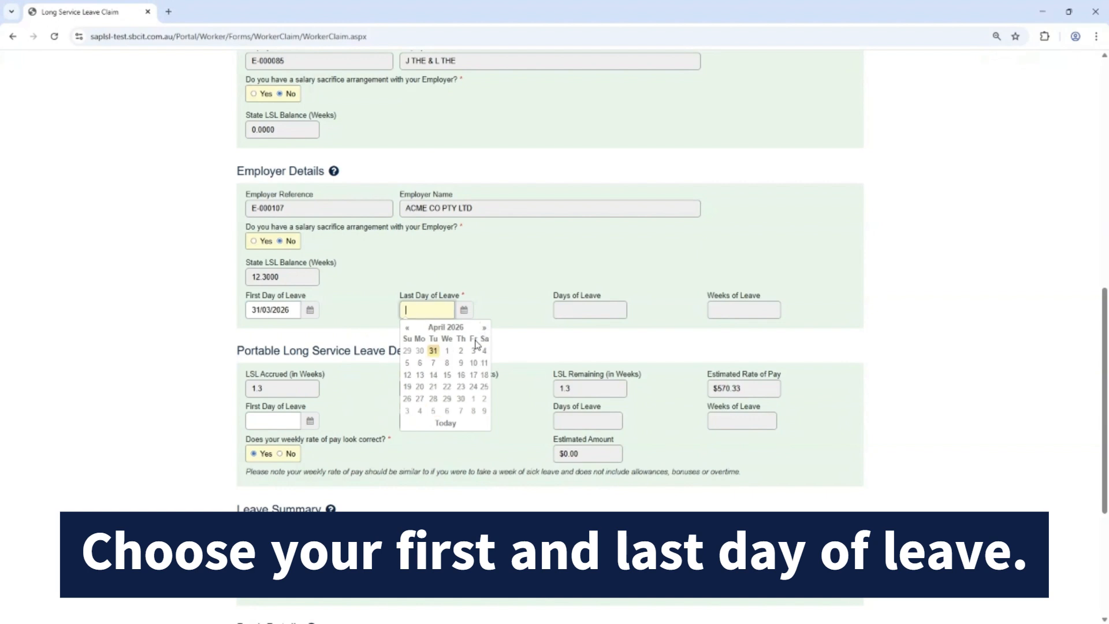
click(419, 398)
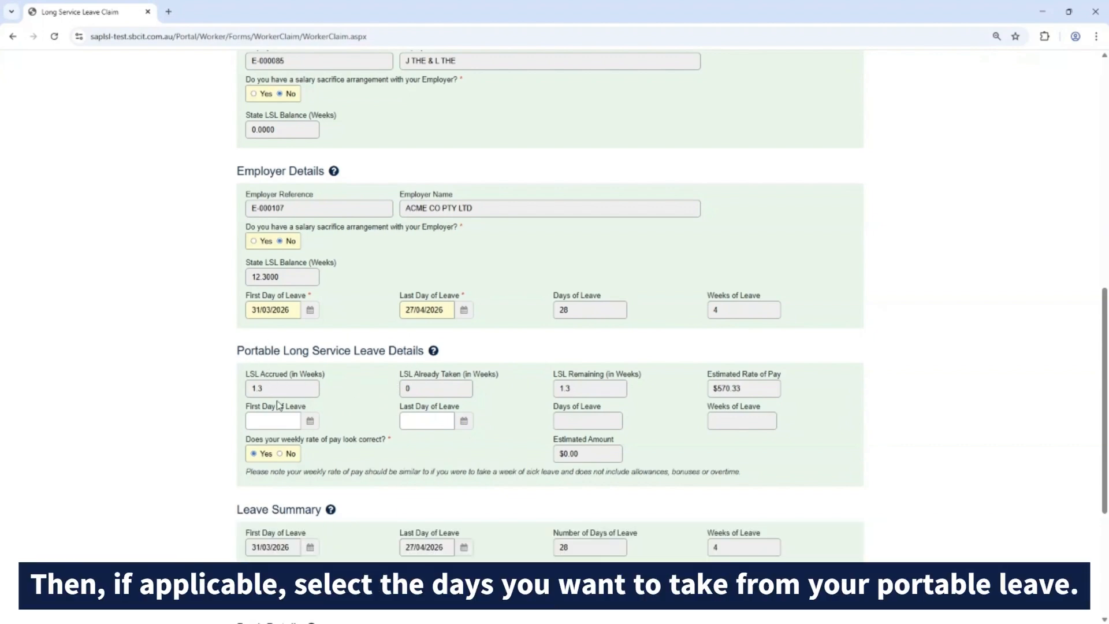
Set the portable long service leave from 28/04/2026 to 4/05/2026 and answer No to the weekly rate of pay looking correct.
click(310, 422)
click(330, 439)
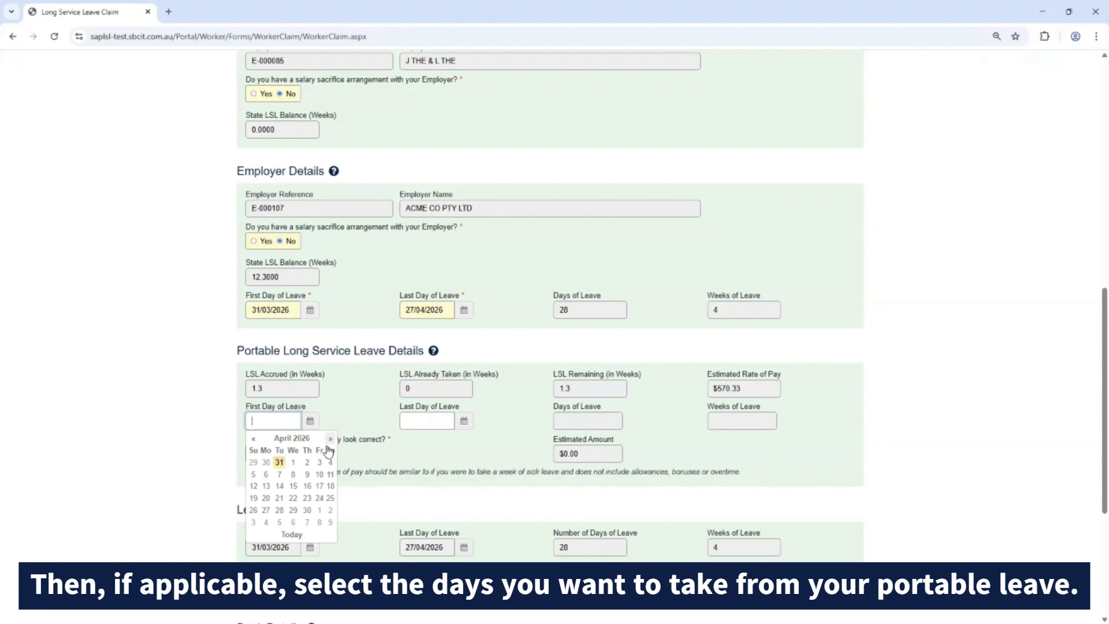
click(278, 509)
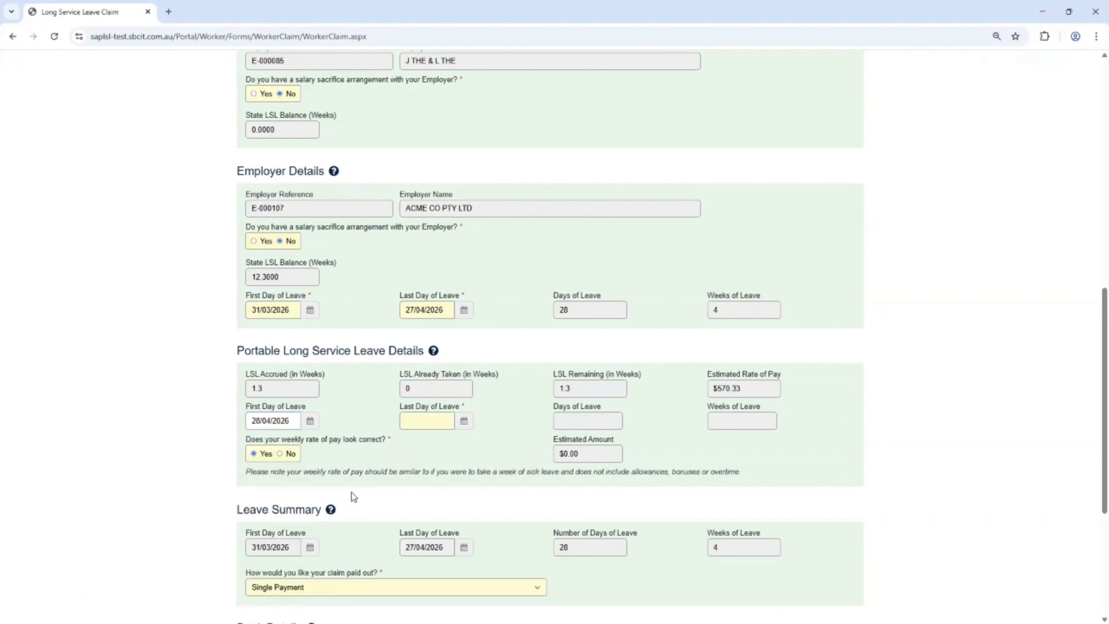
click(463, 422)
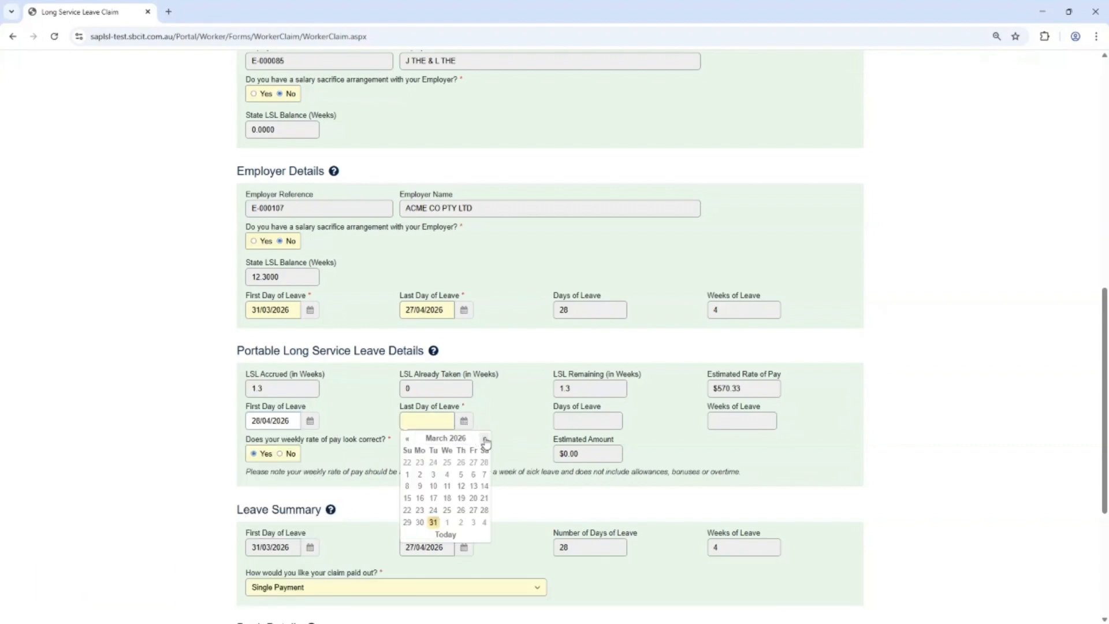
click(485, 438)
click(485, 440)
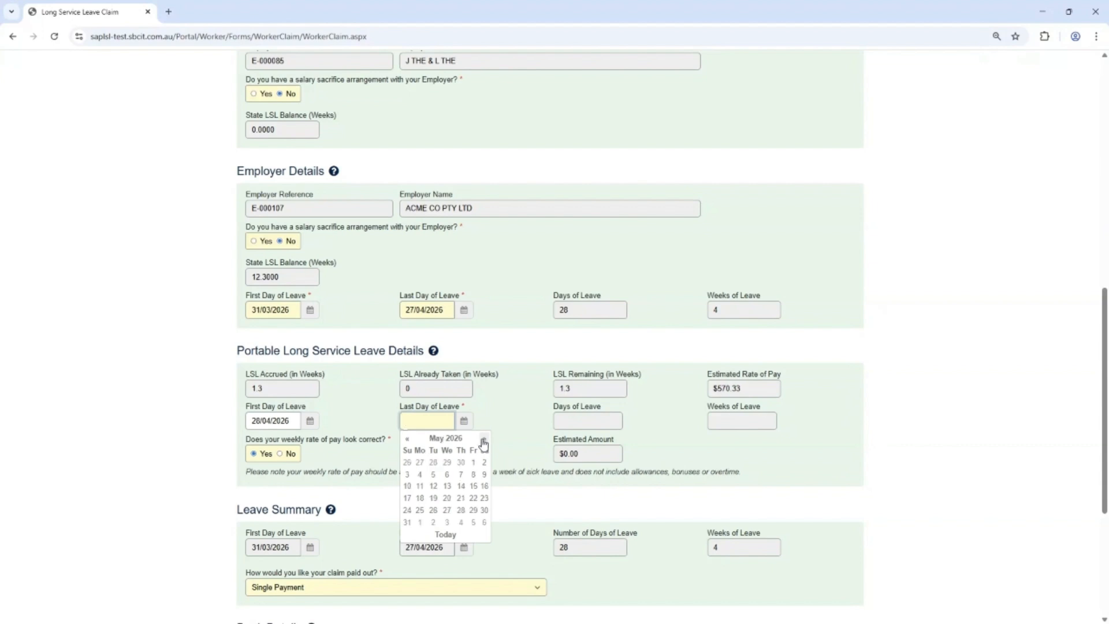
click(419, 474)
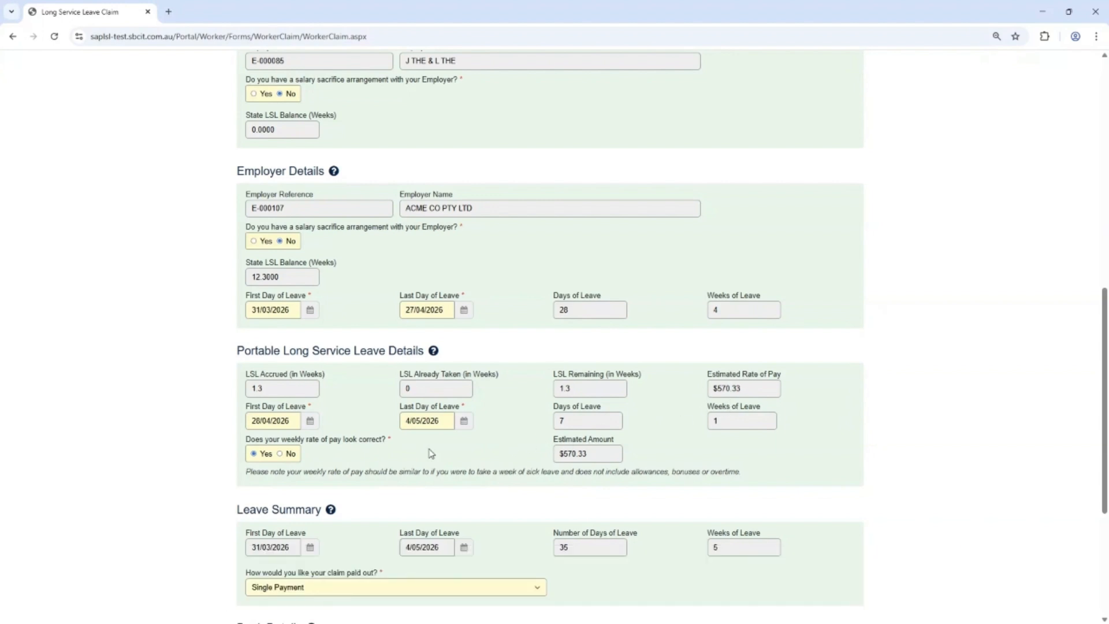
click(280, 454)
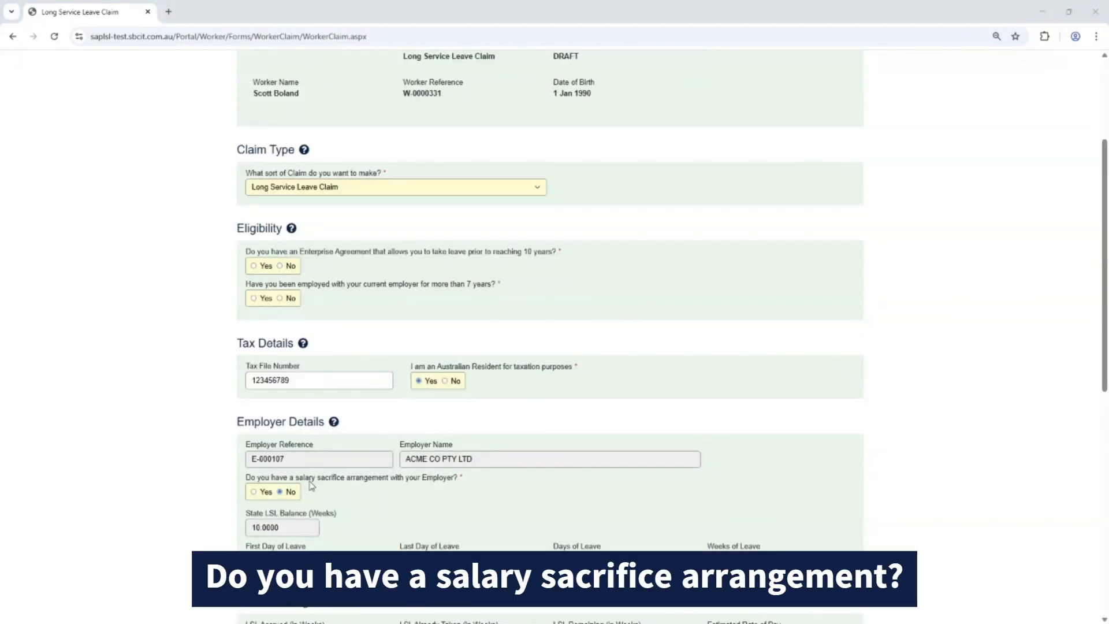
Try a $50.00 salary sacrifice arrangement with ACME CO PTY LTD paid to the employer, and return the arrangement answer to No.
click(258, 493)
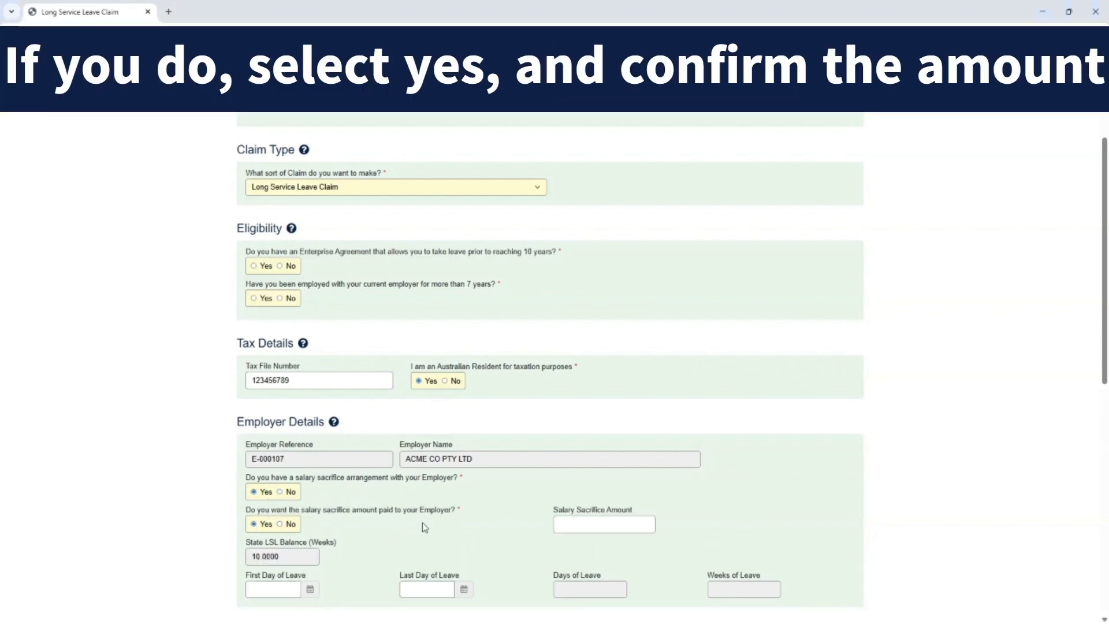
click(595, 525)
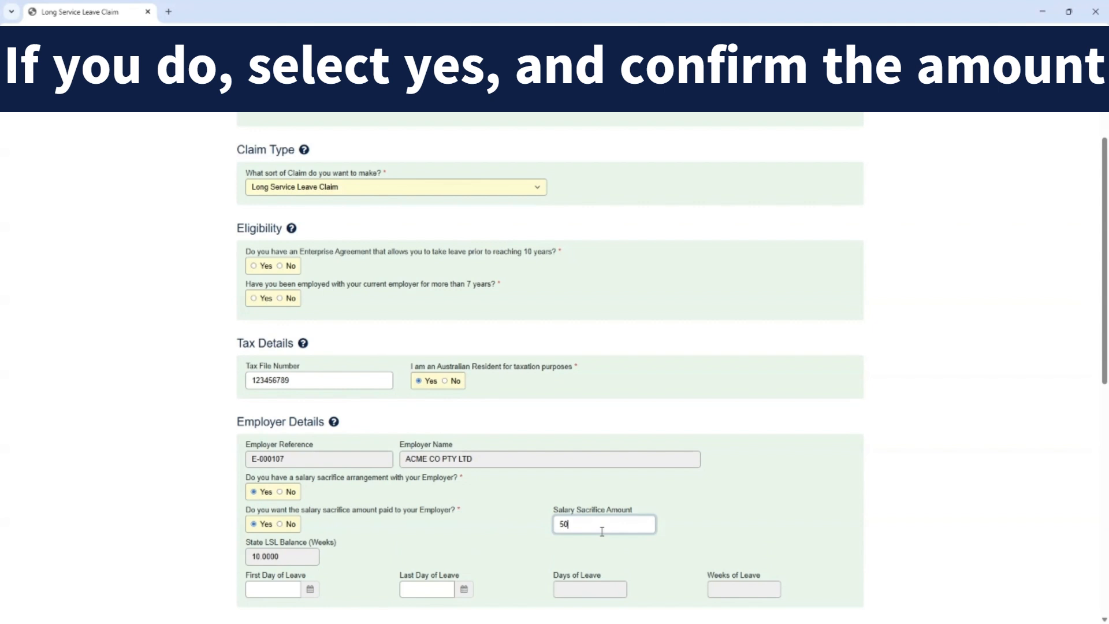
click(369, 547)
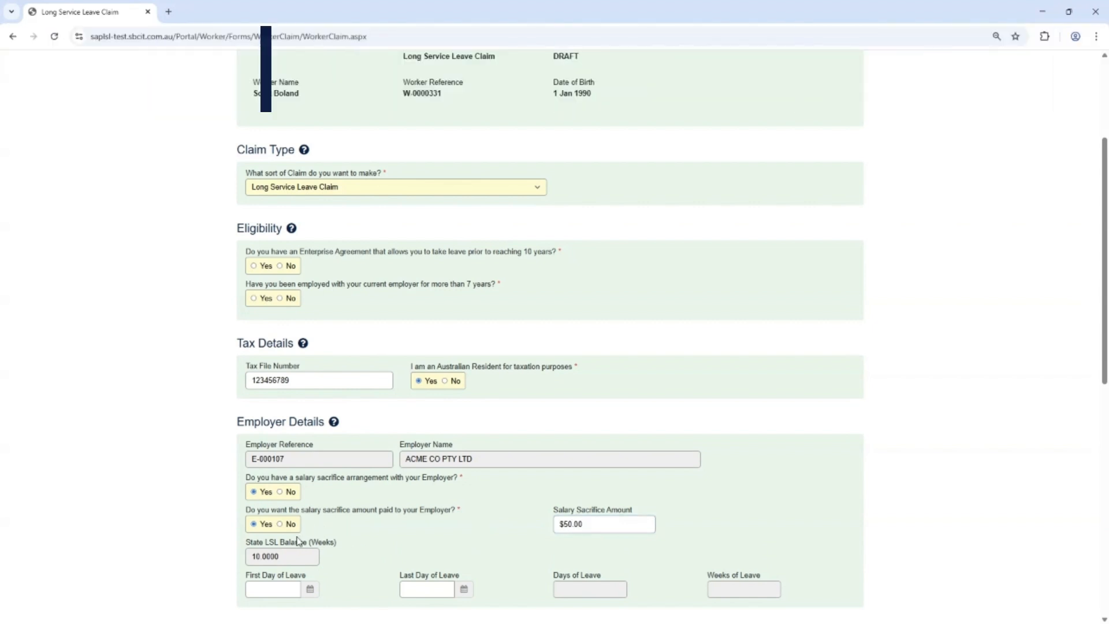
click(281, 525)
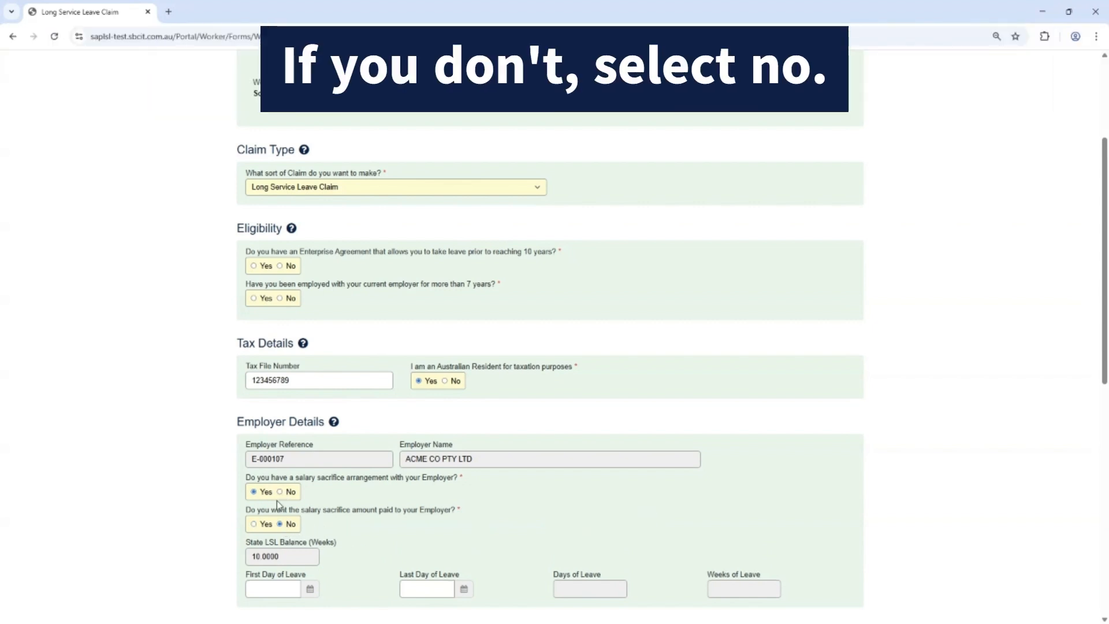
click(280, 492)
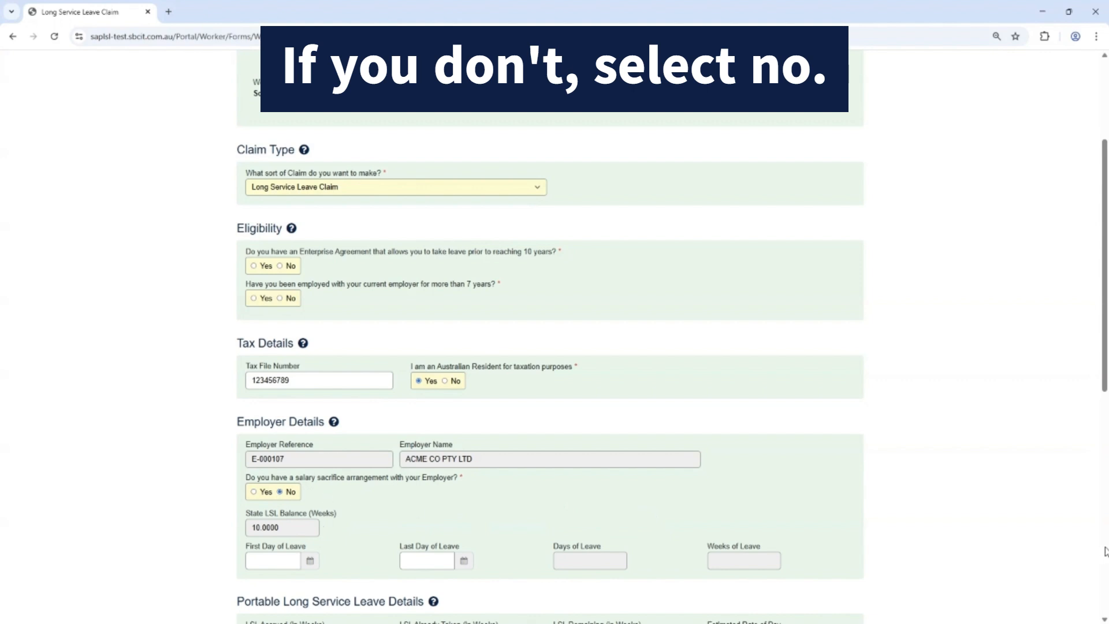
Choose Weekly Payments as the way the leave claim is paid out.
scroll(1104, 551, down, 3)
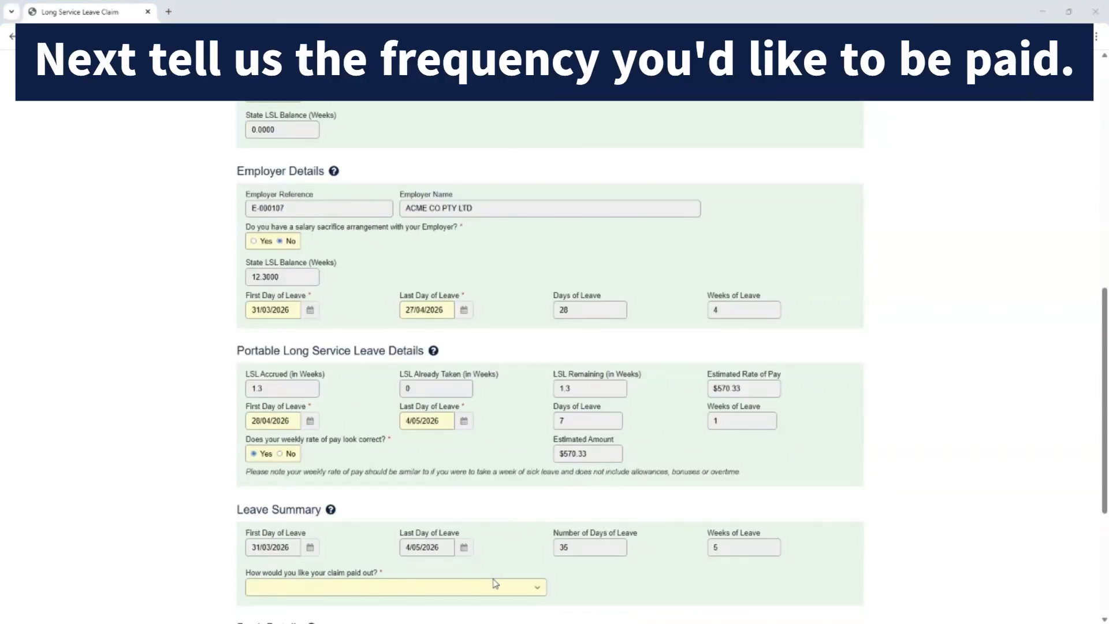
click(495, 584)
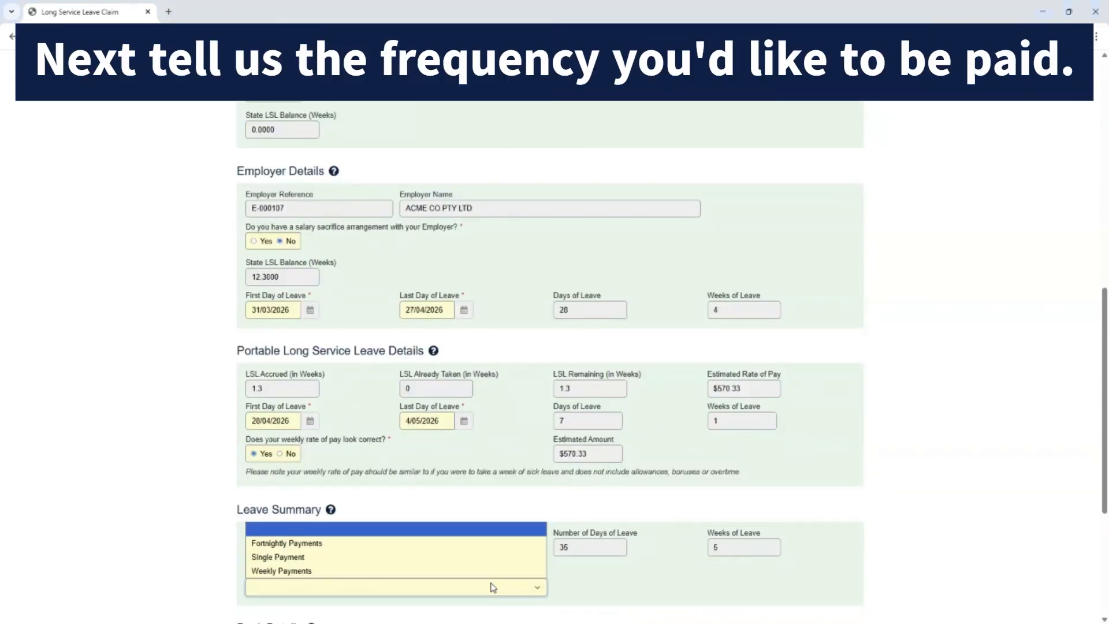
click(452, 572)
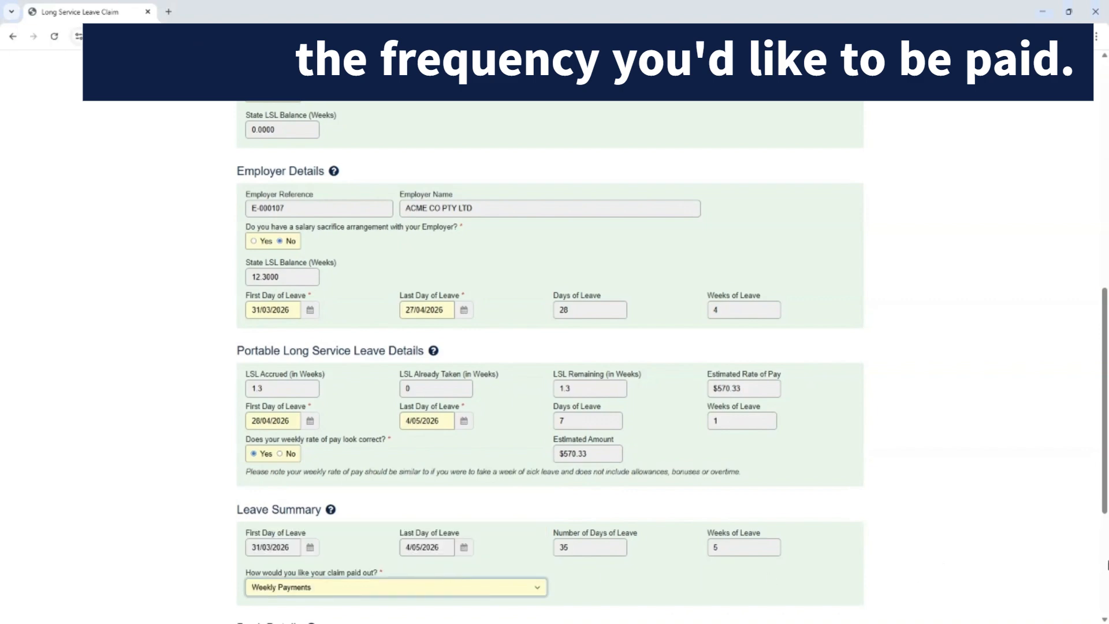
scroll(1106, 568, down, 4)
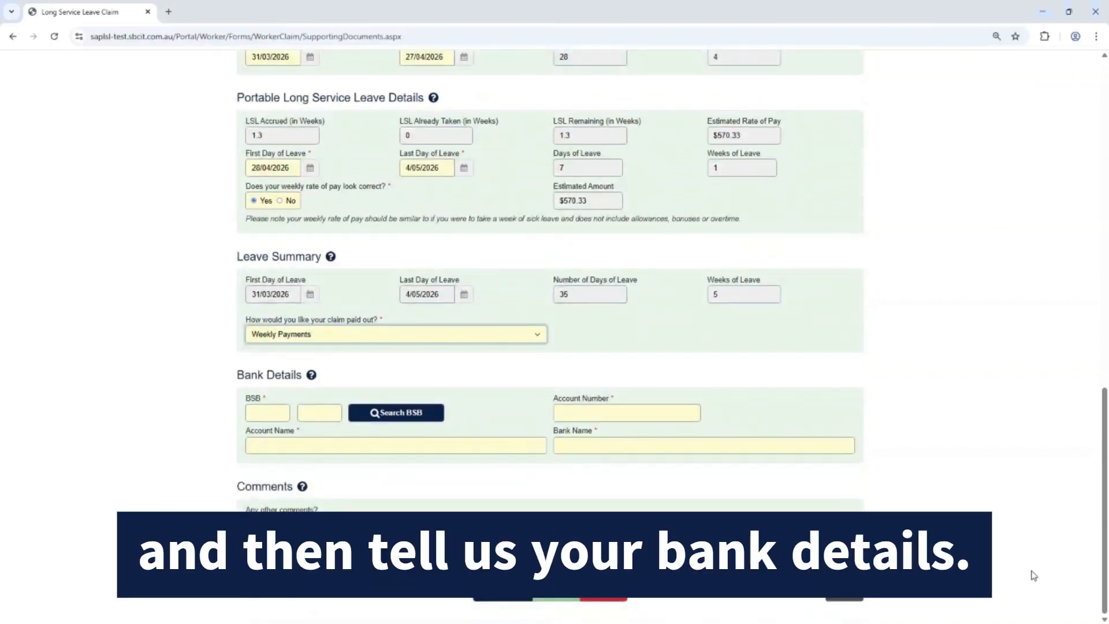
click(413, 421)
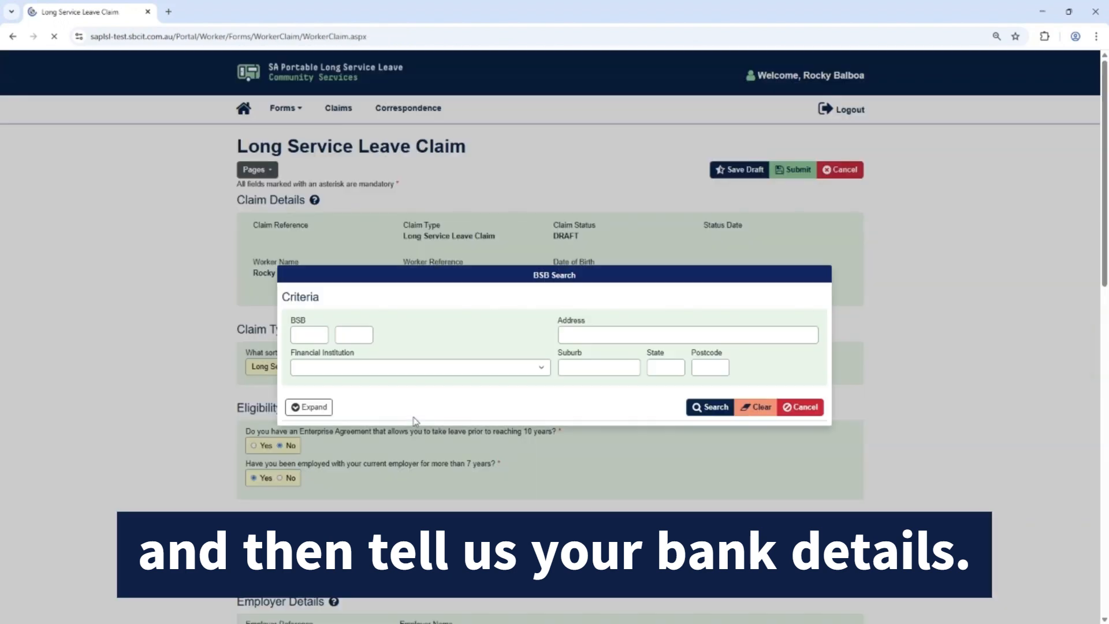
click(388, 369)
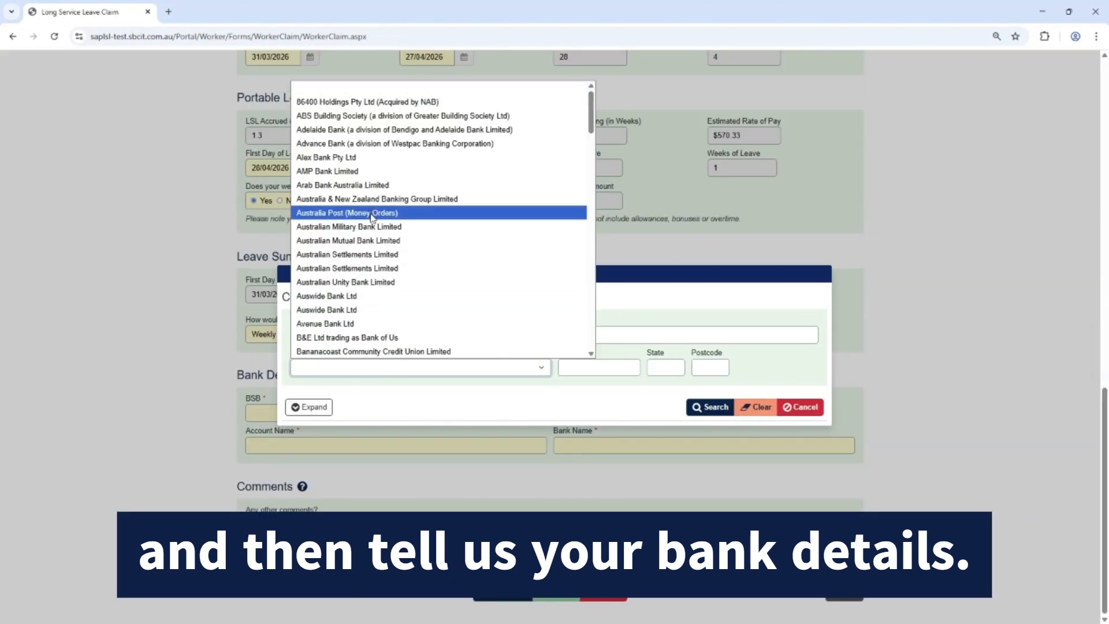
scroll(367, 271, down, 5)
click(369, 251)
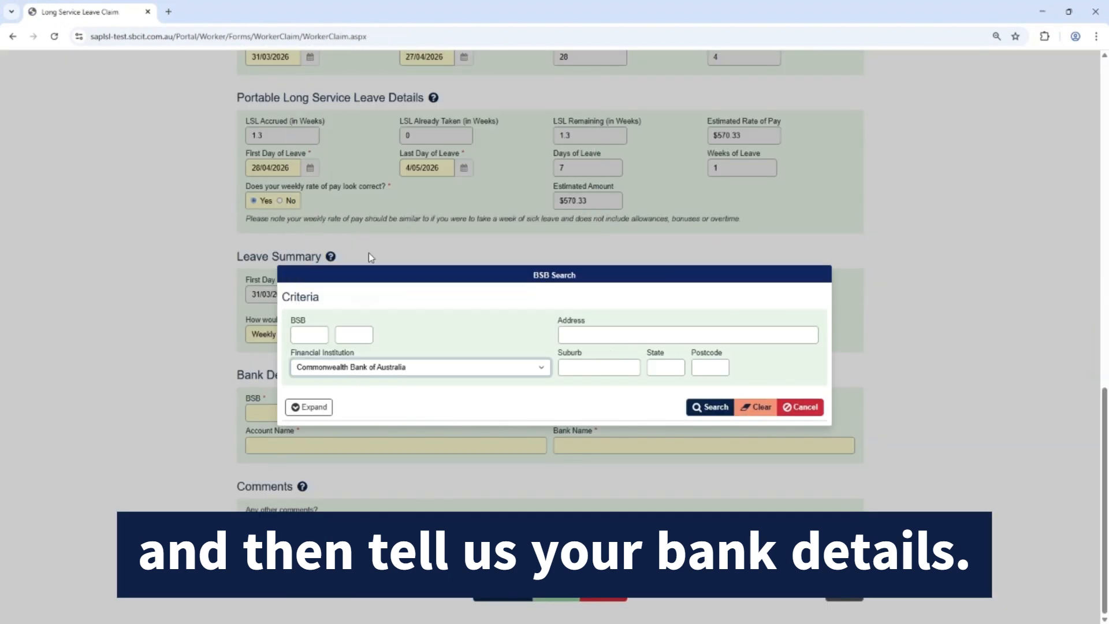
click(798, 407)
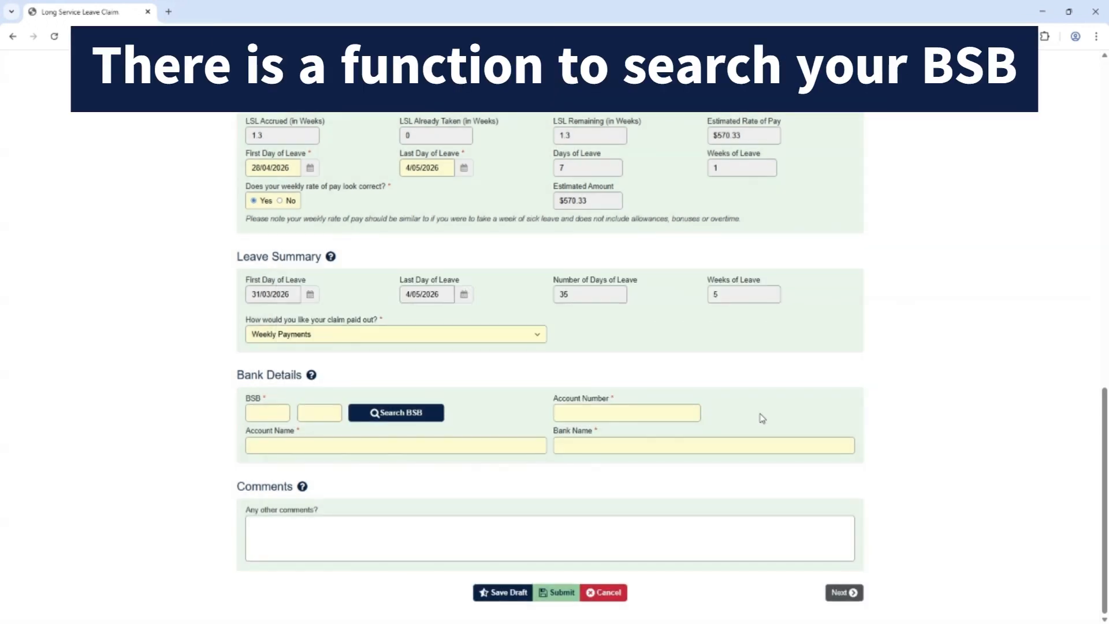
Fill in the bank details with the BSB, account number and account holder's name.
click(253, 415)
text(000)
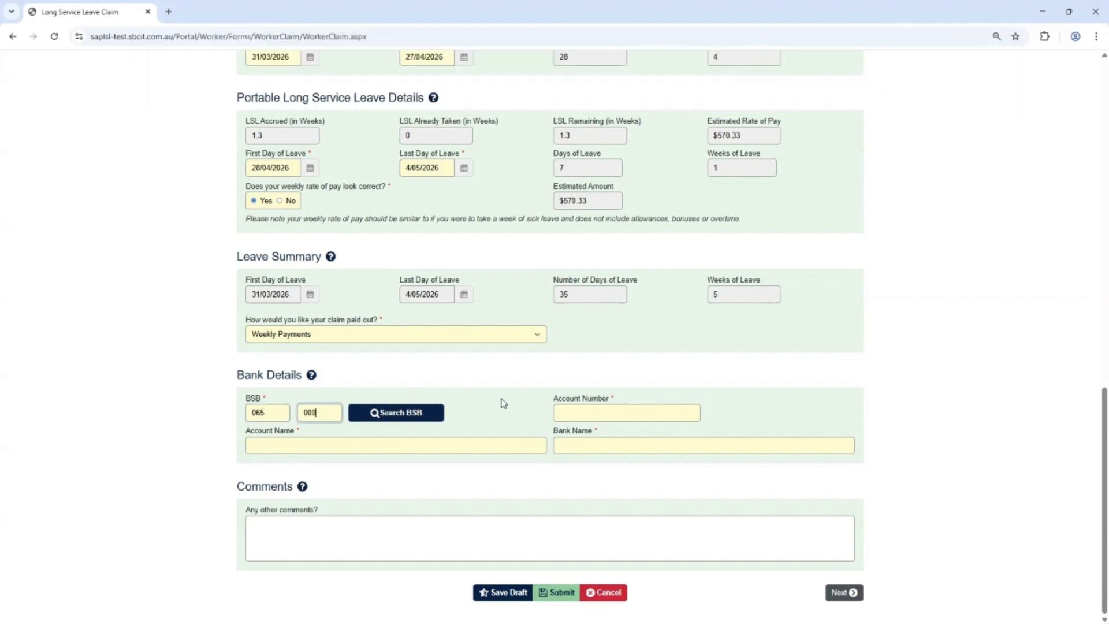
click(569, 411)
text(012)
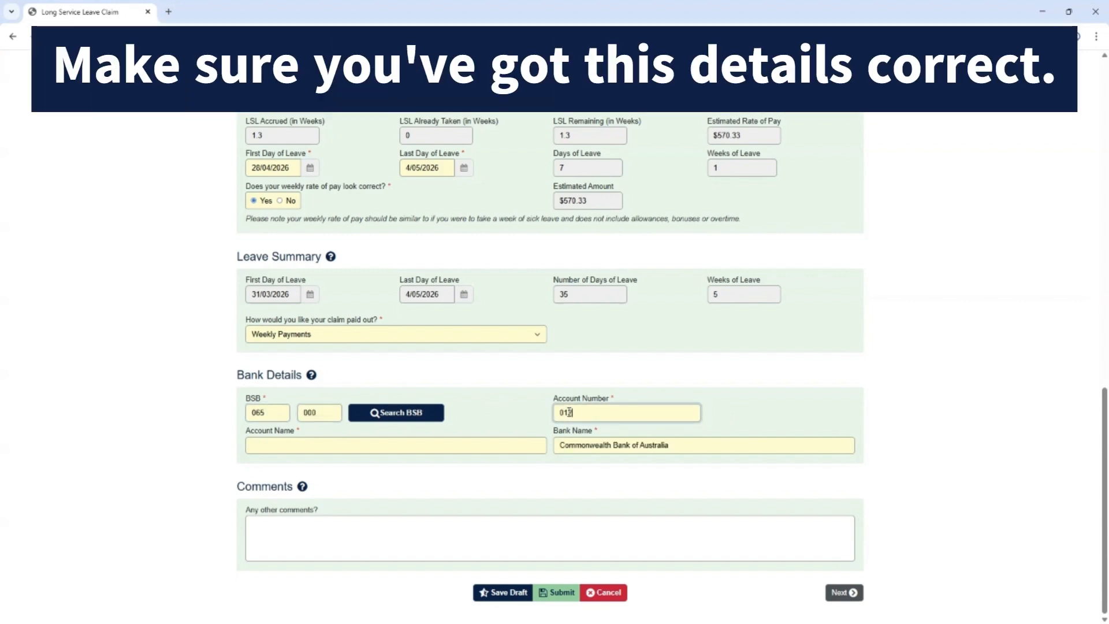
text(345678)
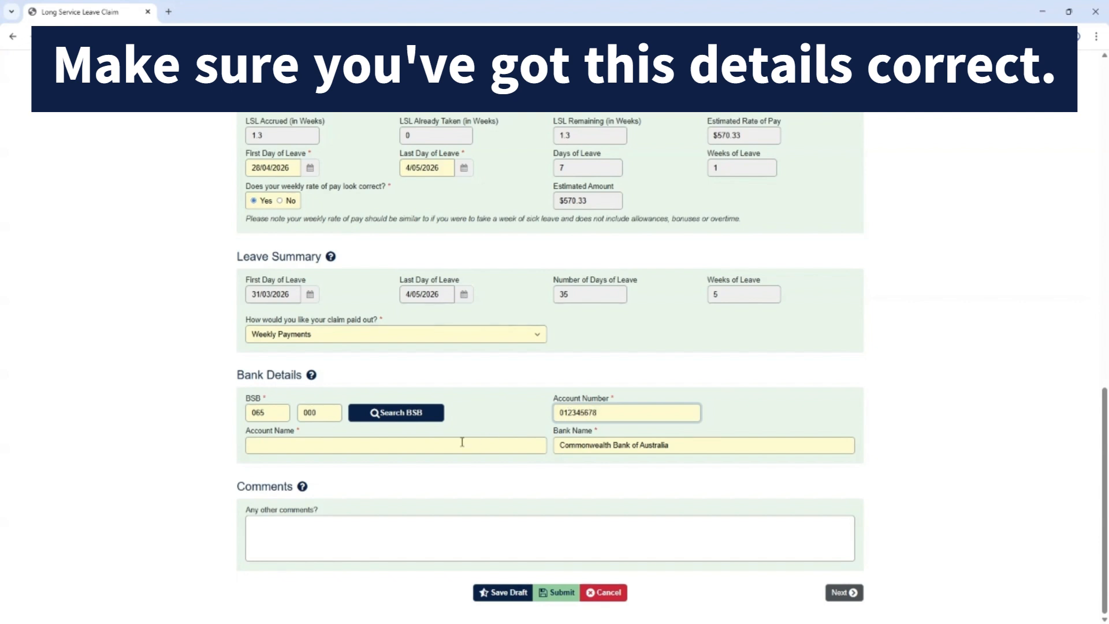
click(462, 442)
text(Rocky Balboa)
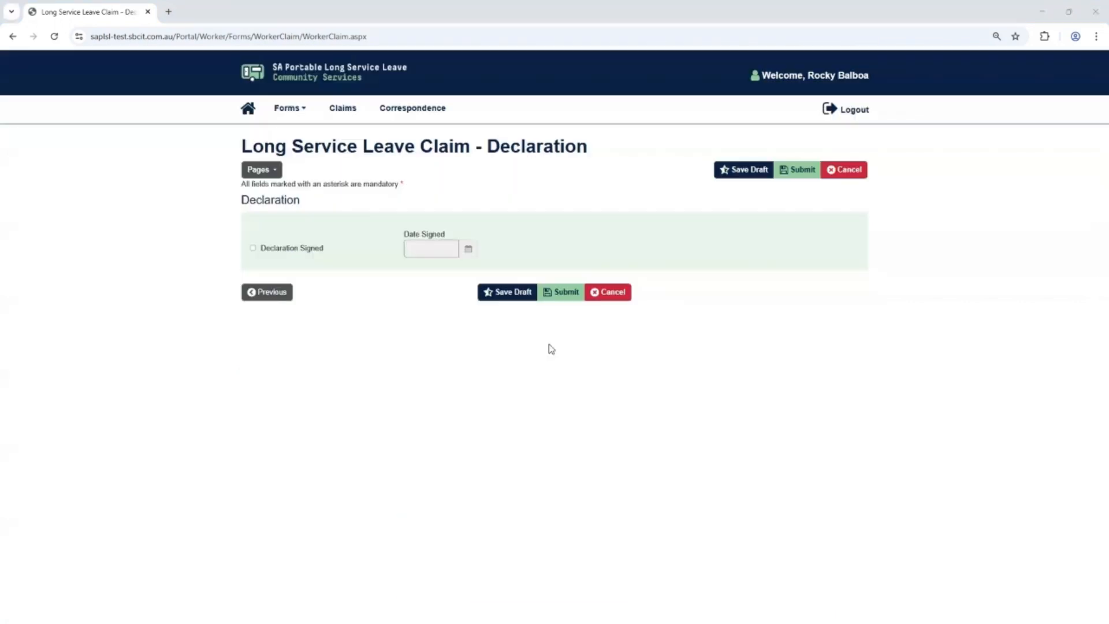
Sign the declaration and submit the leave claim, returning to the dashboard.
click(253, 248)
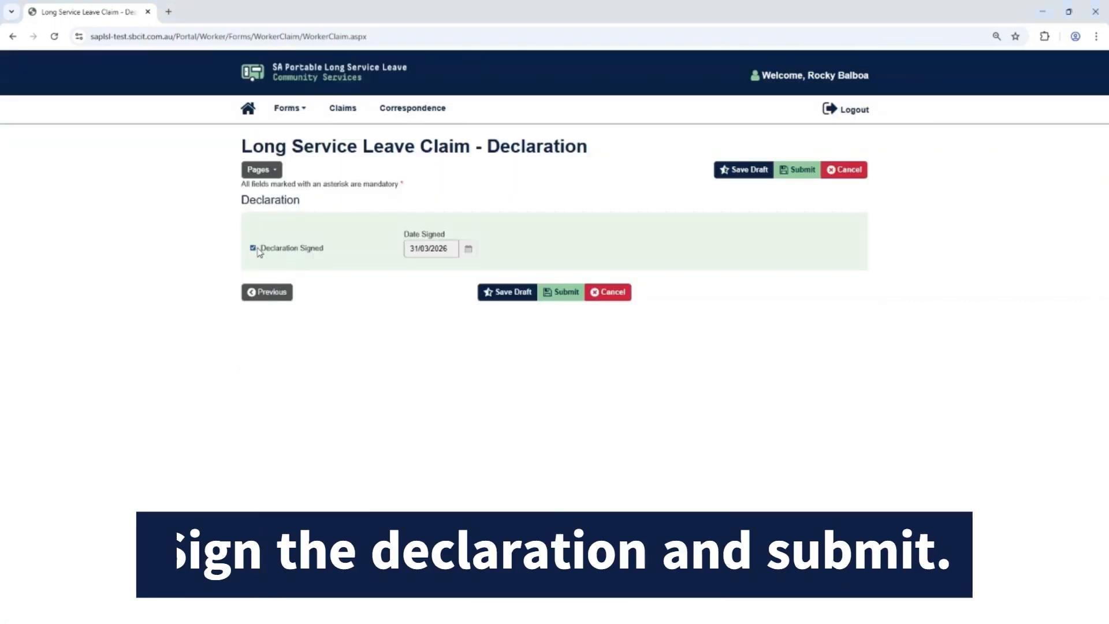
click(561, 292)
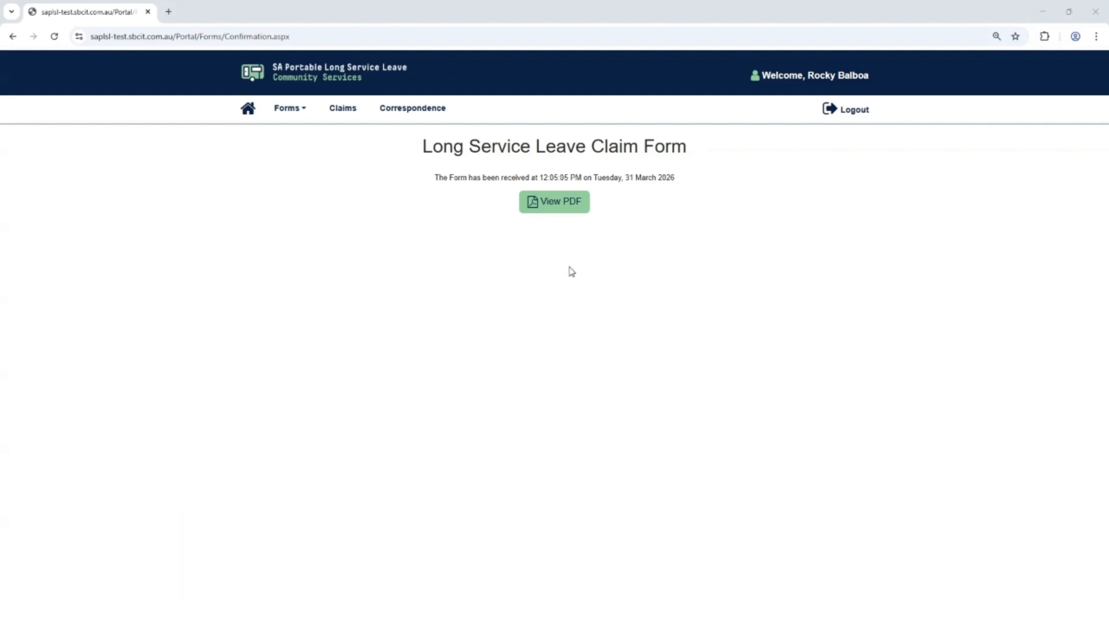
click(254, 109)
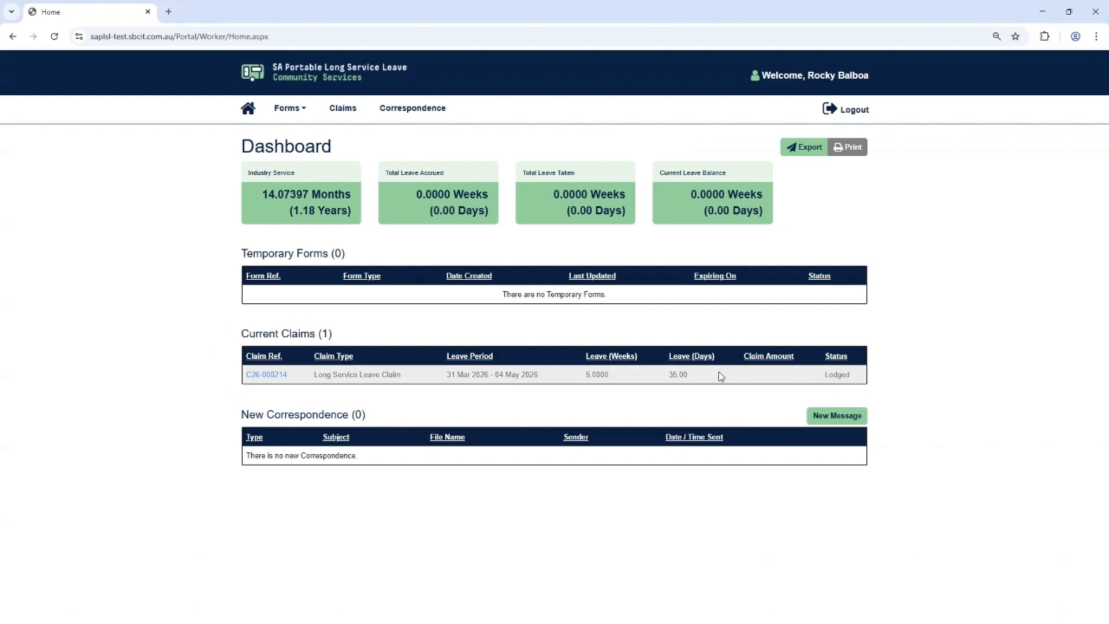
Open the lodged long service leave claim, review its submitted details and go back to the dashboard.
click(280, 375)
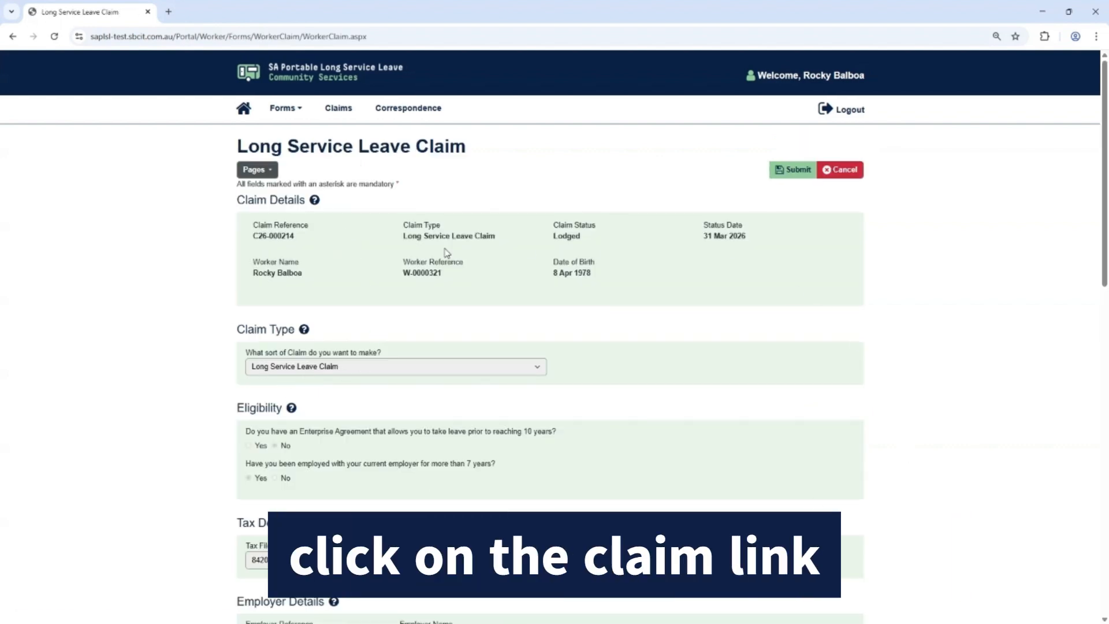
scroll(884, 436, down, 13)
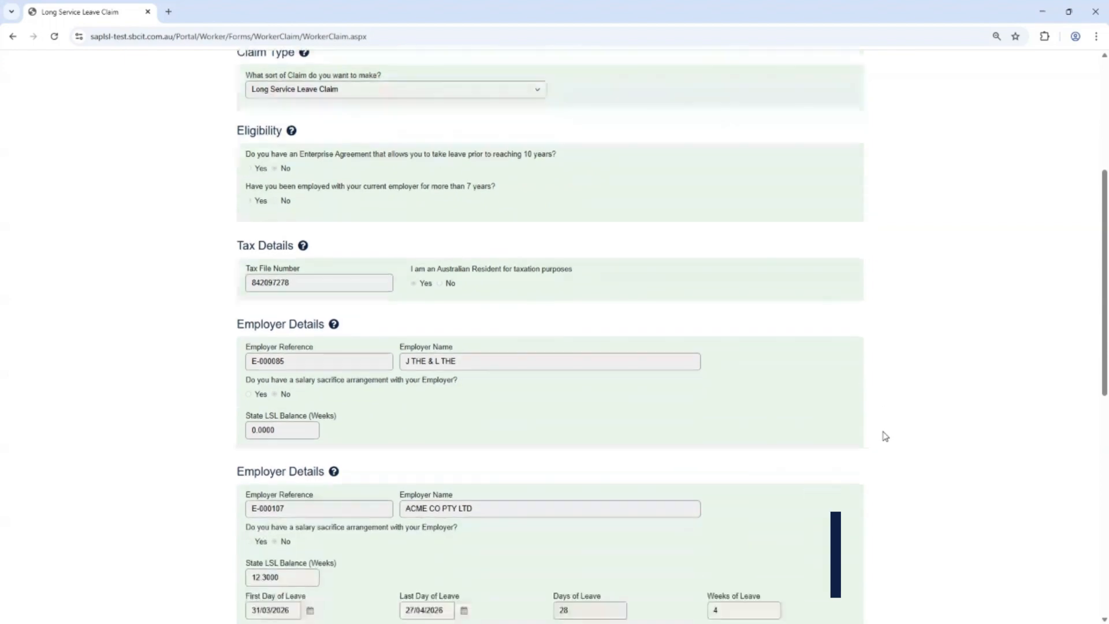
scroll(884, 436, down, 5)
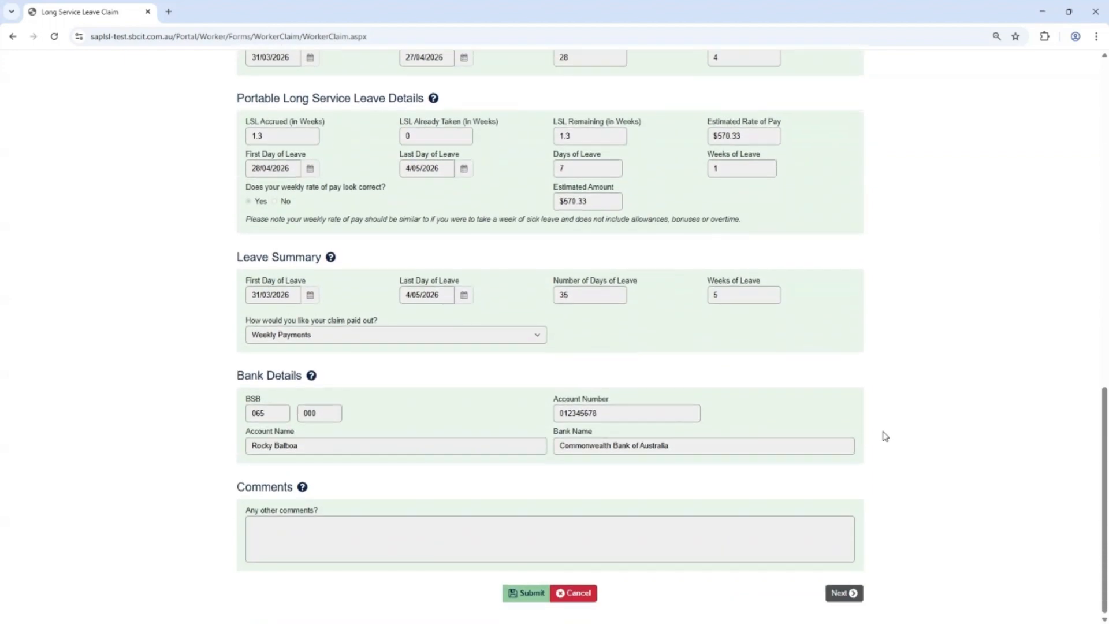
click(242, 110)
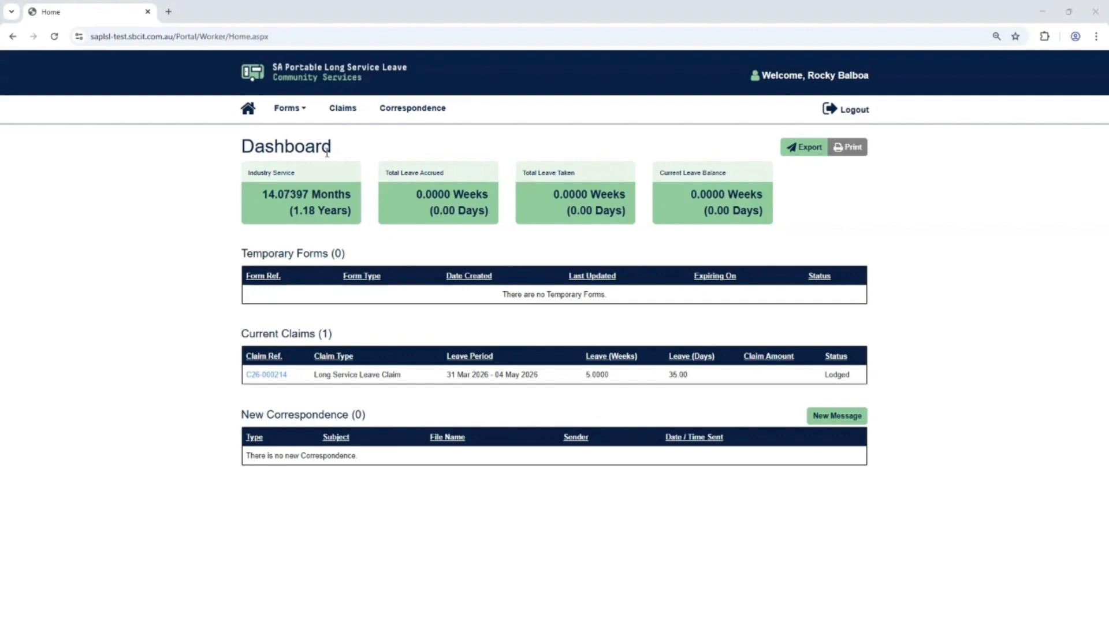
Start a new claim form and set its claim type to Long Service Leave Cash Out.
click(288, 108)
click(321, 173)
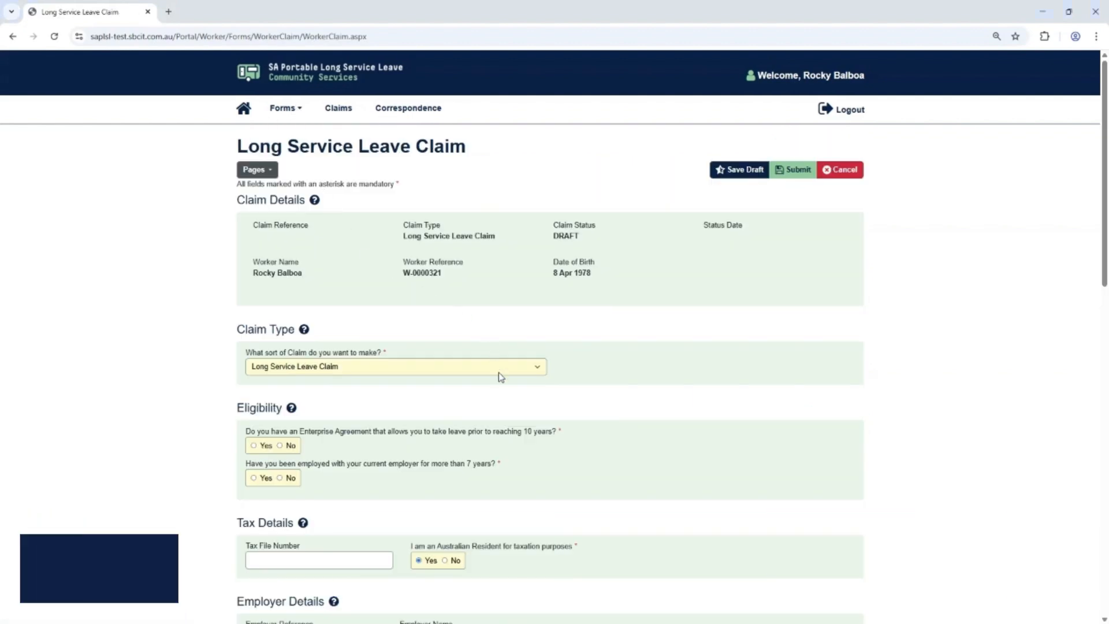
click(499, 374)
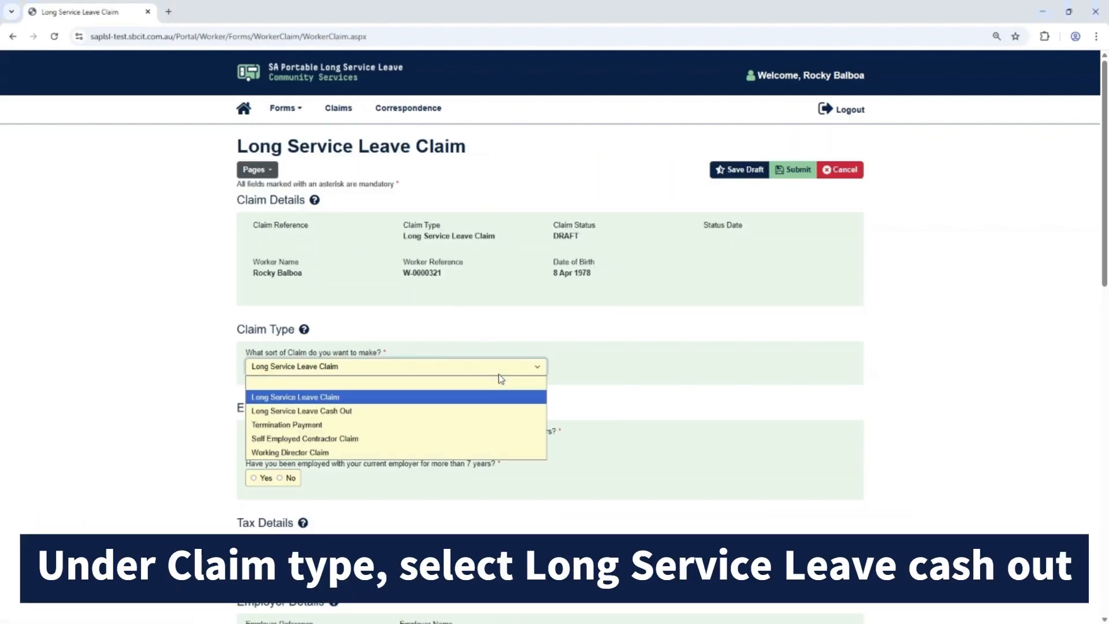
click(462, 411)
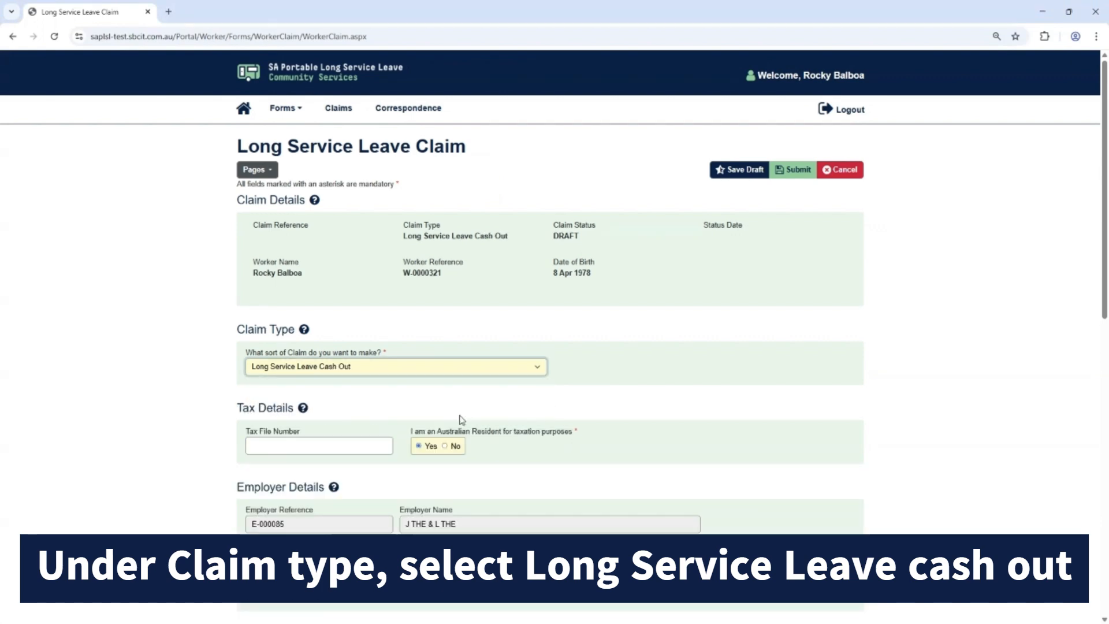
Enter the worker's tax file number and answer Yes to being an Australian resident for taxation purposes.
click(362, 444)
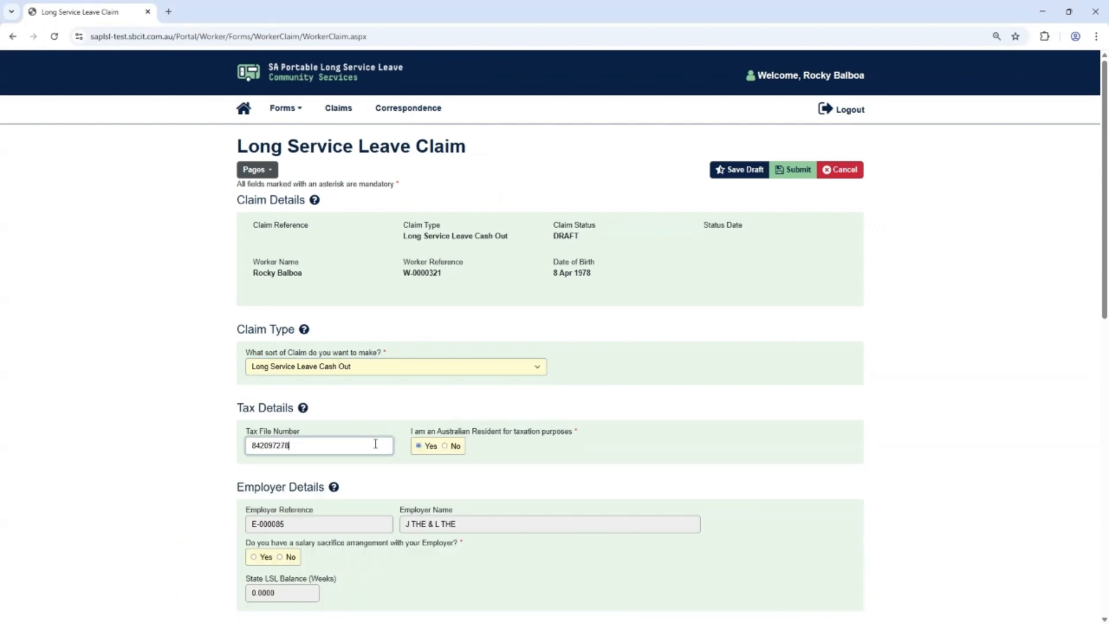
click(448, 447)
click(420, 447)
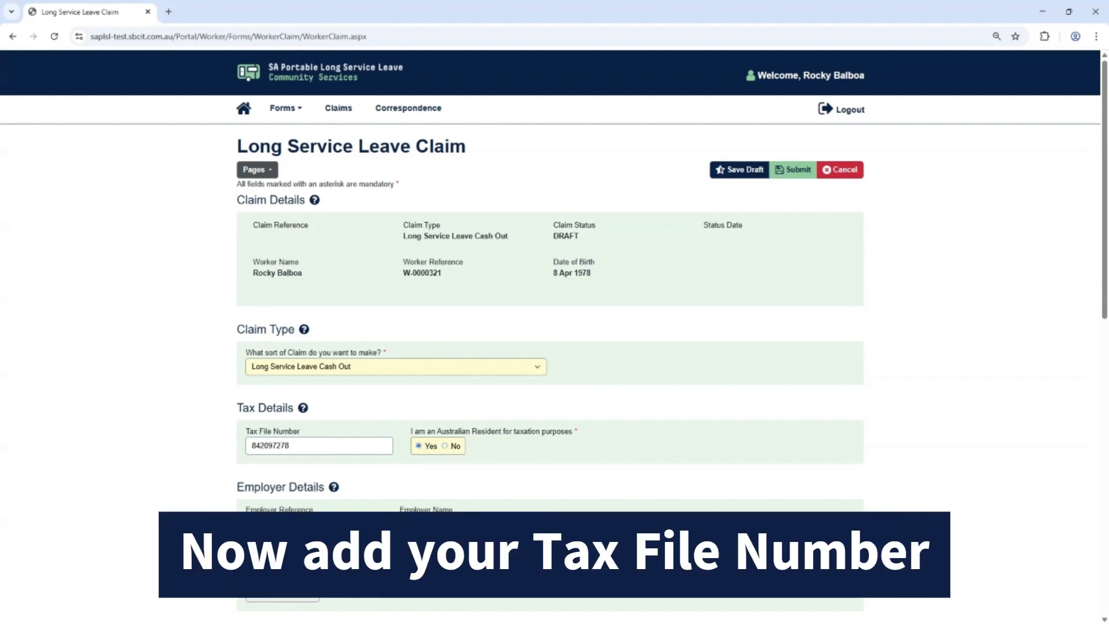
Answer No to having a salary sacrifice arrangement with the first listed employer.
click(267, 557)
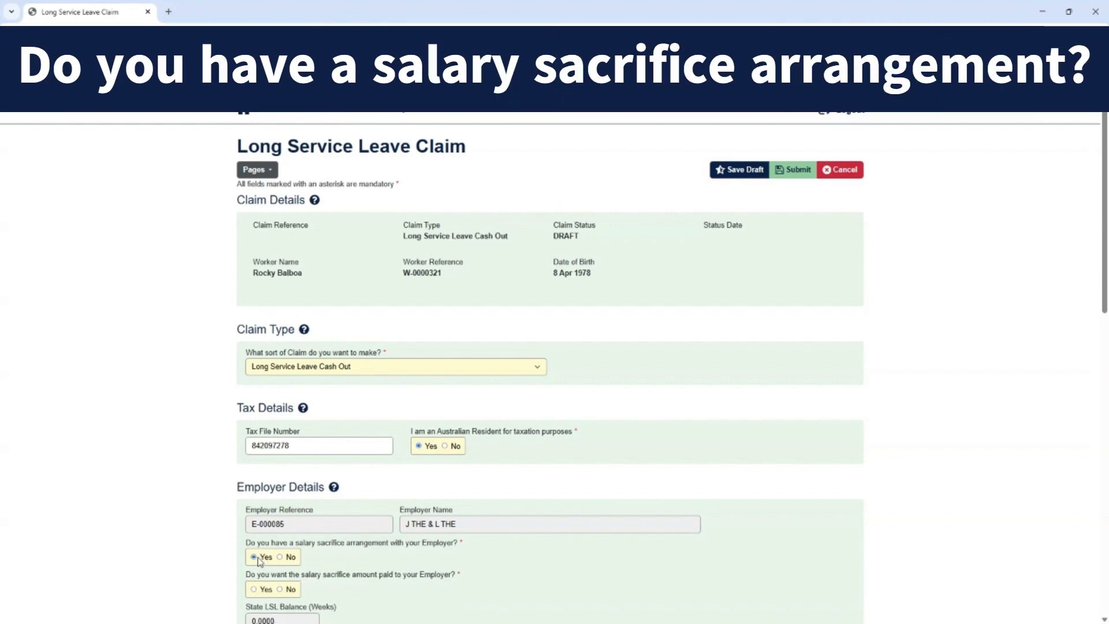
click(285, 557)
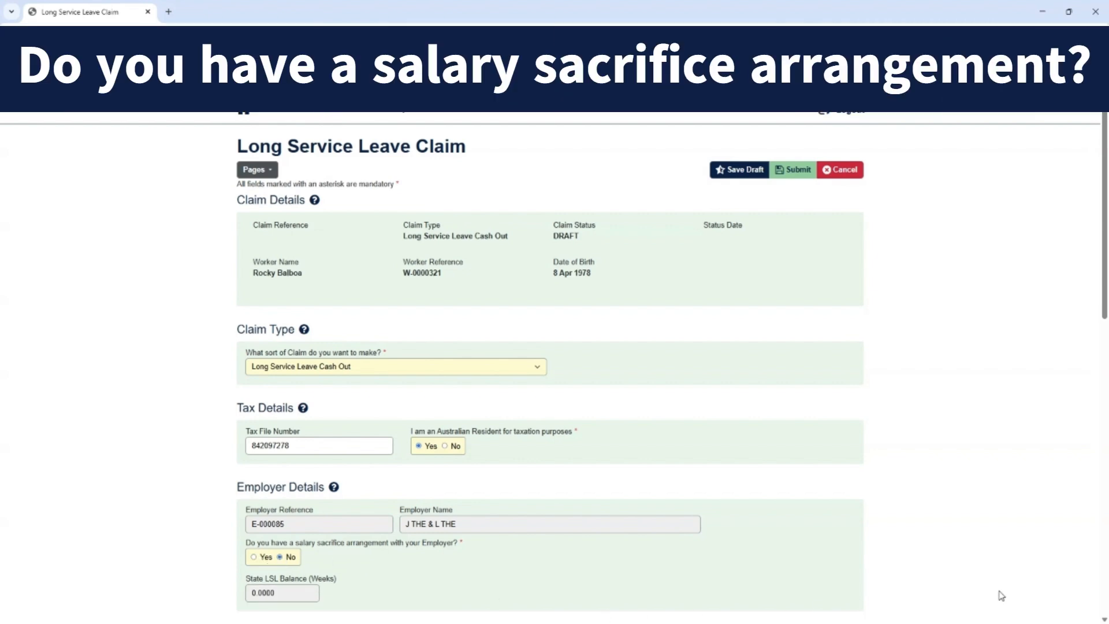
Try a salary sacrifice amount of 50 paid to ACME CO PTY LTD, and set the arrangement answer to No.
scroll(1106, 584, down, 5)
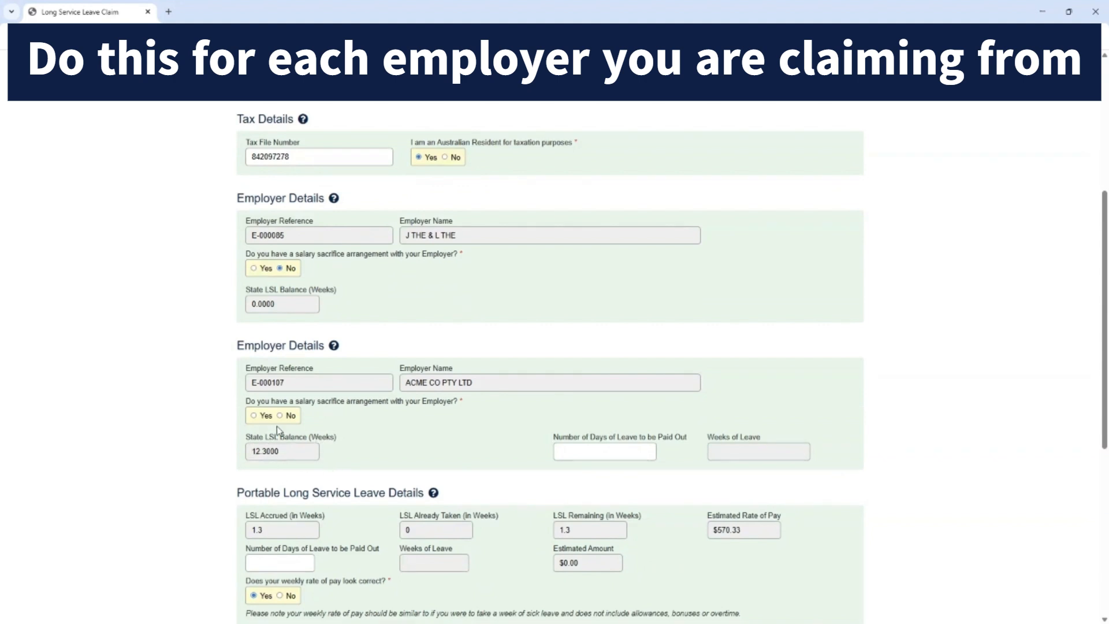
click(254, 416)
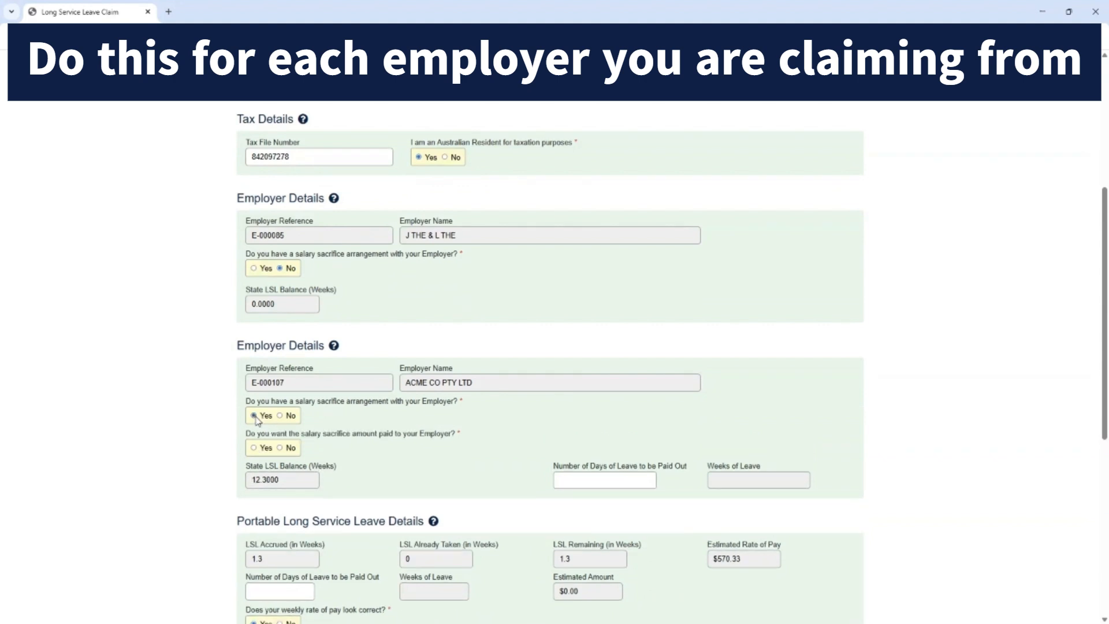
click(255, 447)
click(588, 449)
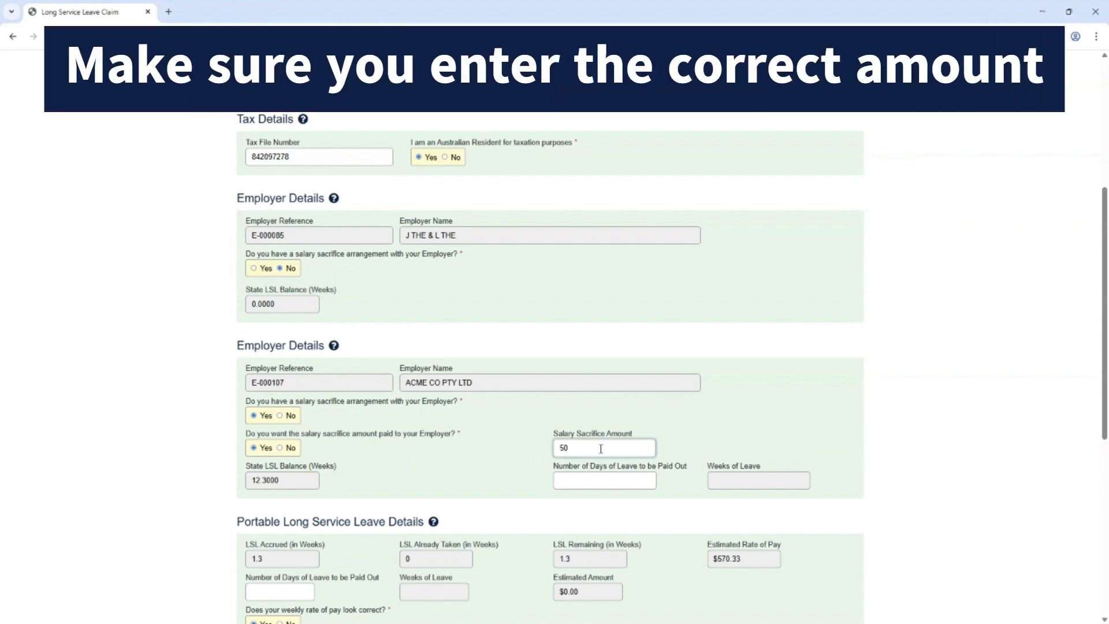
click(517, 454)
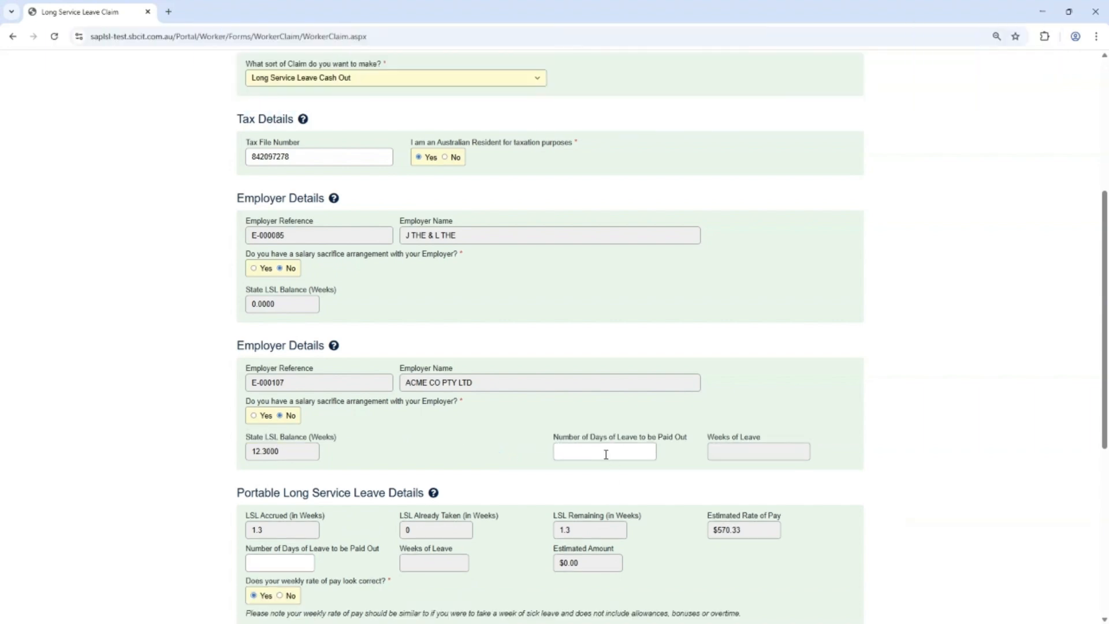
Set the number of days of leave paid out for ACME CO PTY LTD to 7.
click(605, 453)
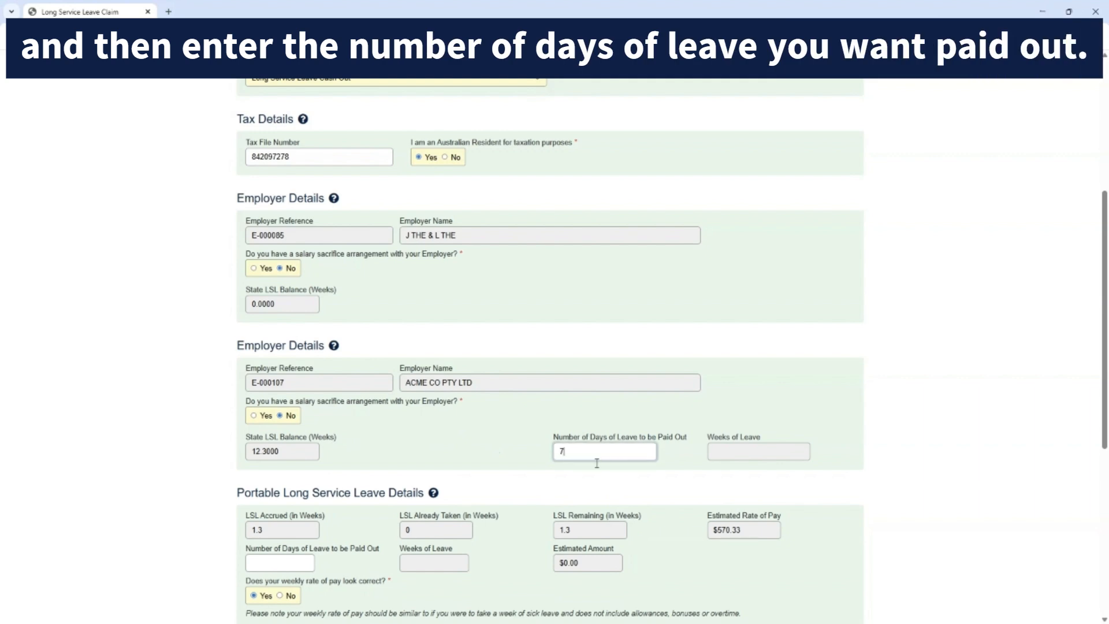
text(7)
click(591, 483)
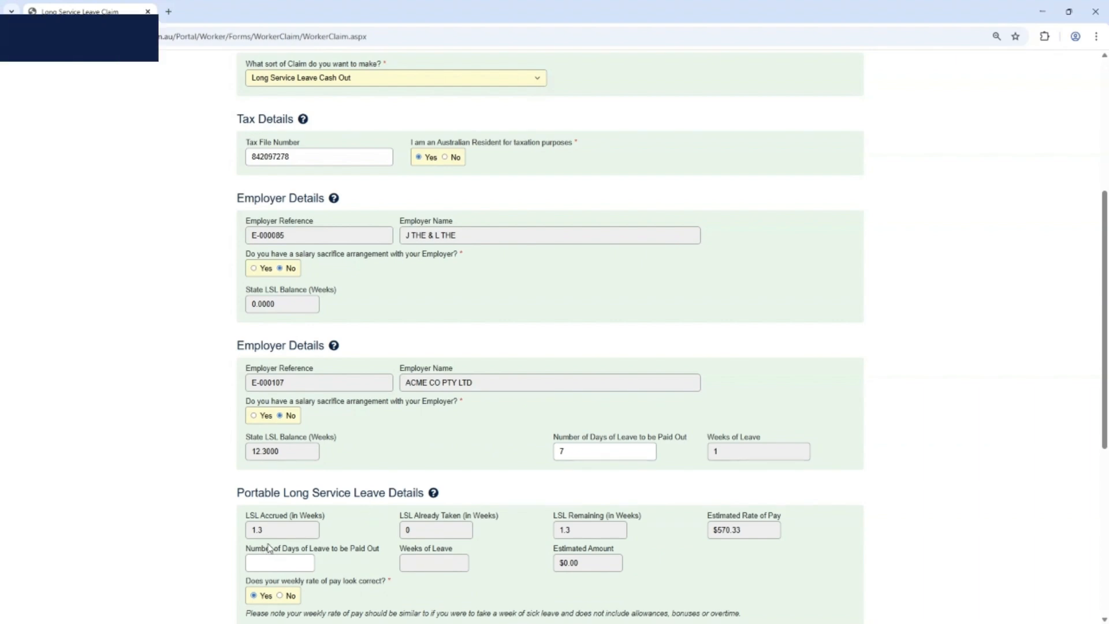
Set the portable long service leave paid out to 1 day and answer No to the weekly rate of pay looking correct.
click(285, 561)
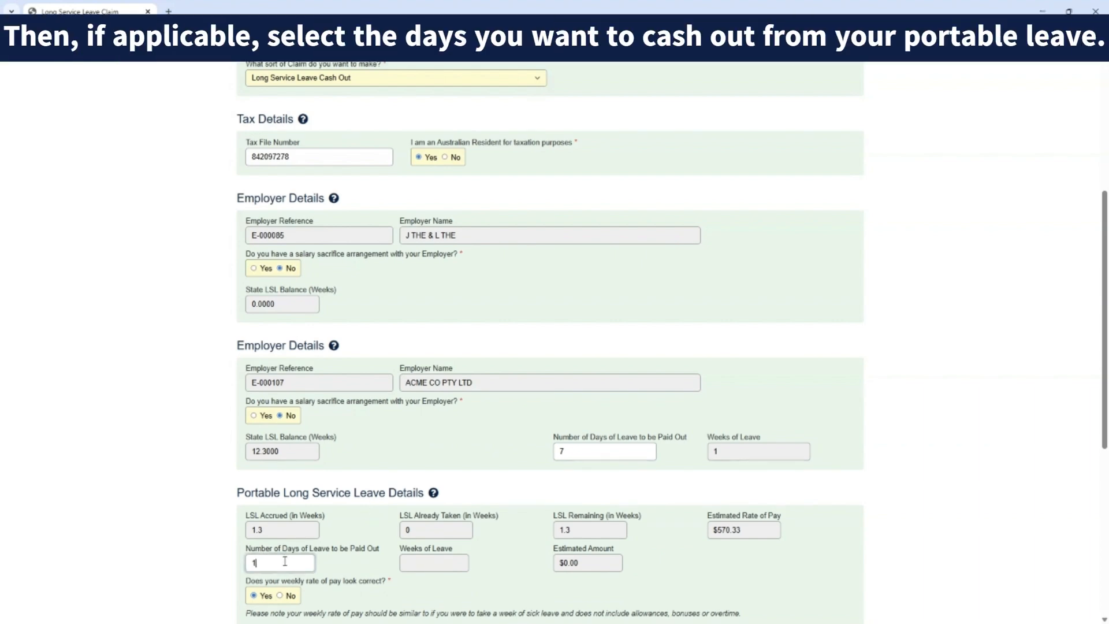
click(415, 587)
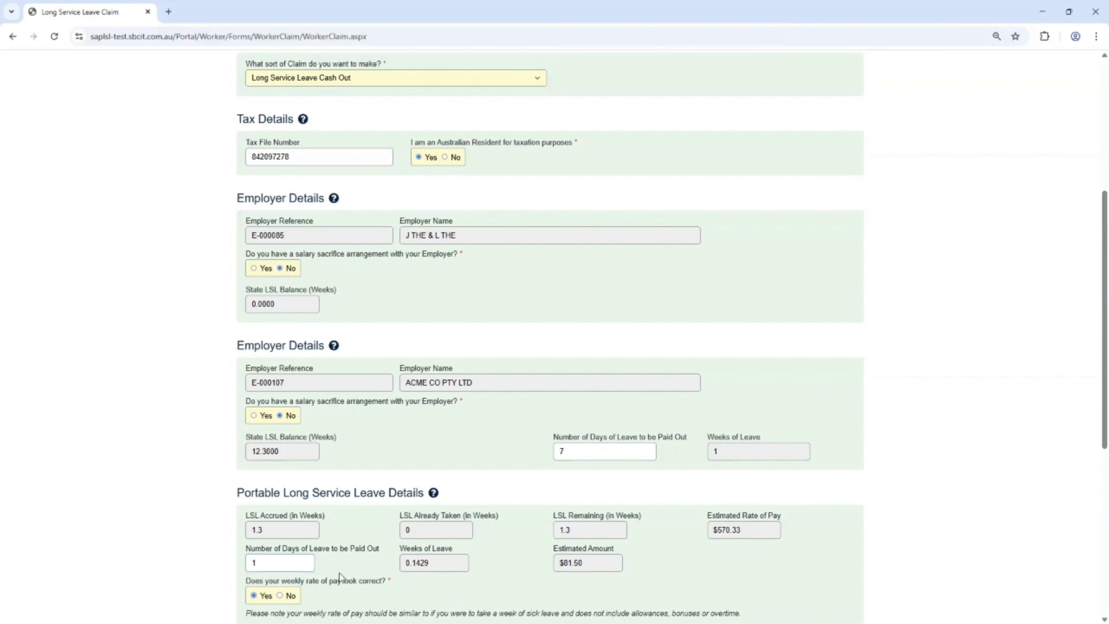
scroll(778, 536, down, 4)
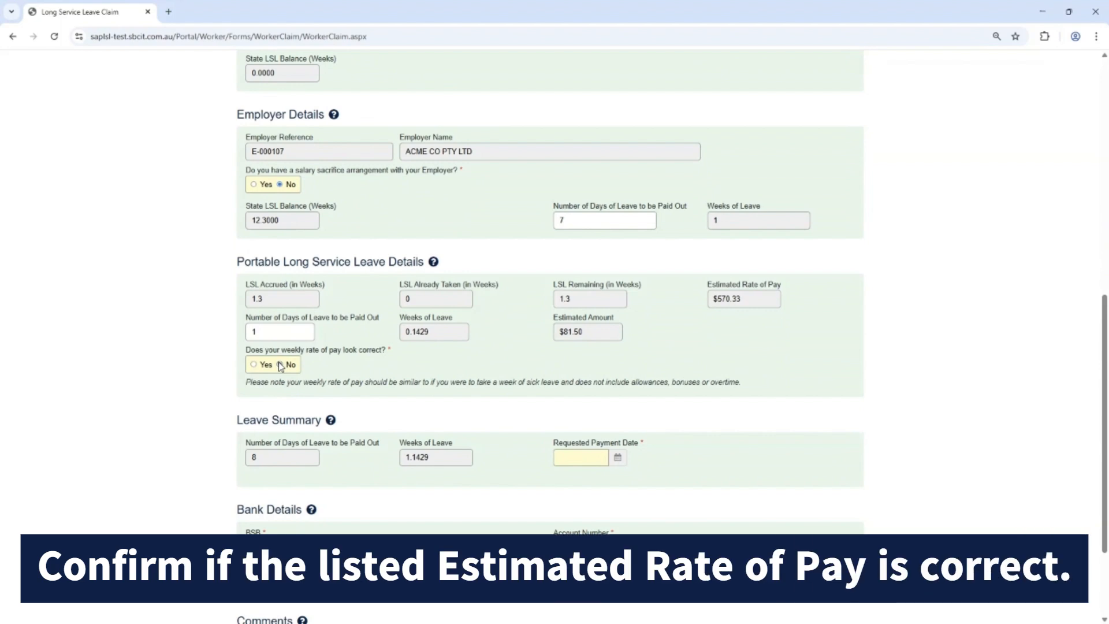
Answer Yes to the weekly rate of pay looking correct and set the requested payment date to 17/04/2026.
click(280, 365)
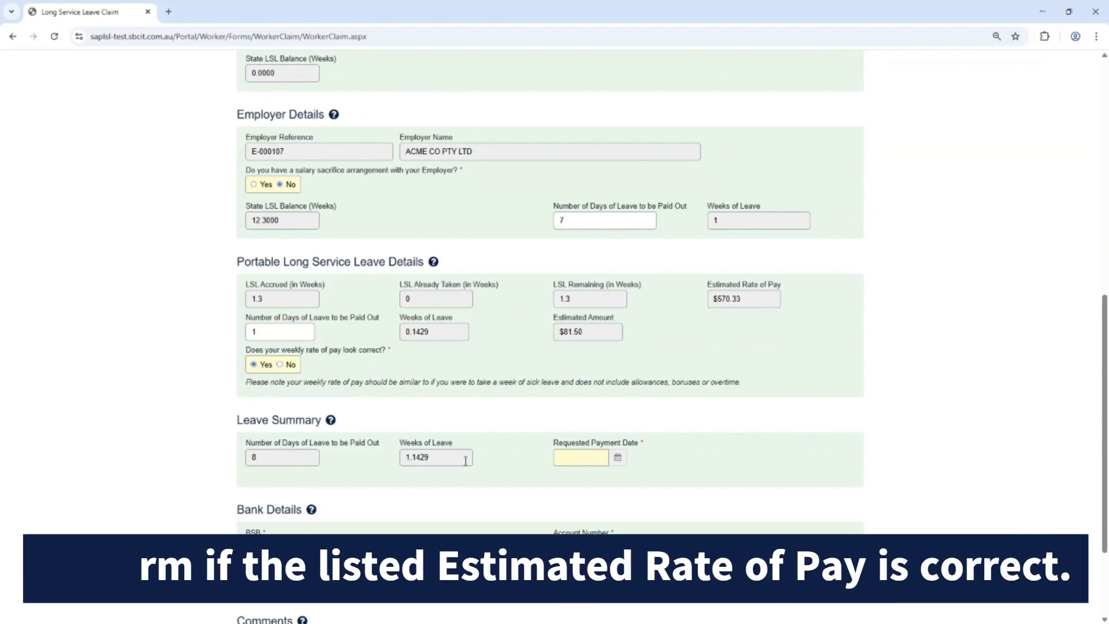
click(617, 461)
click(637, 475)
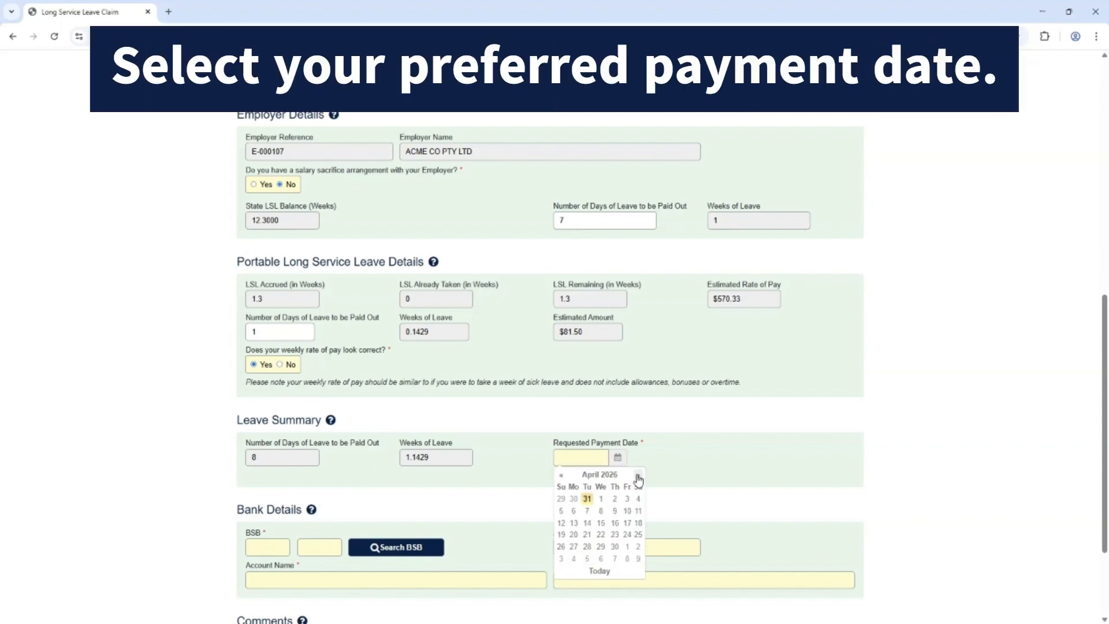
click(627, 522)
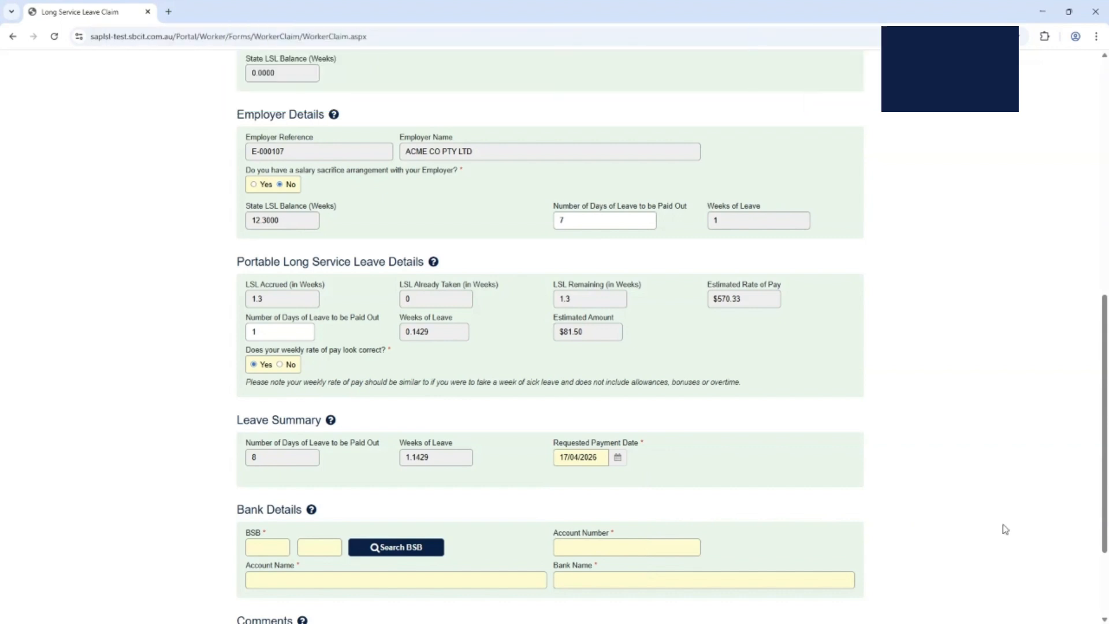
Fill in the bank details with BSB 065 000, the account number and the account holder's name.
scroll(1106, 559, down, 2)
scroll(1106, 559, down, 1)
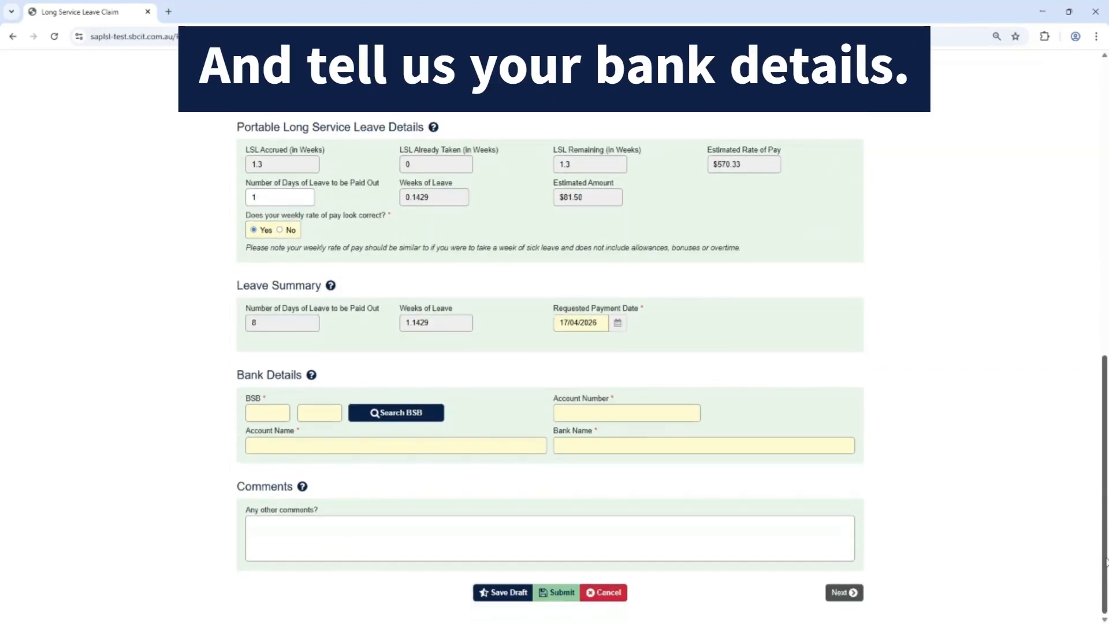
click(273, 411)
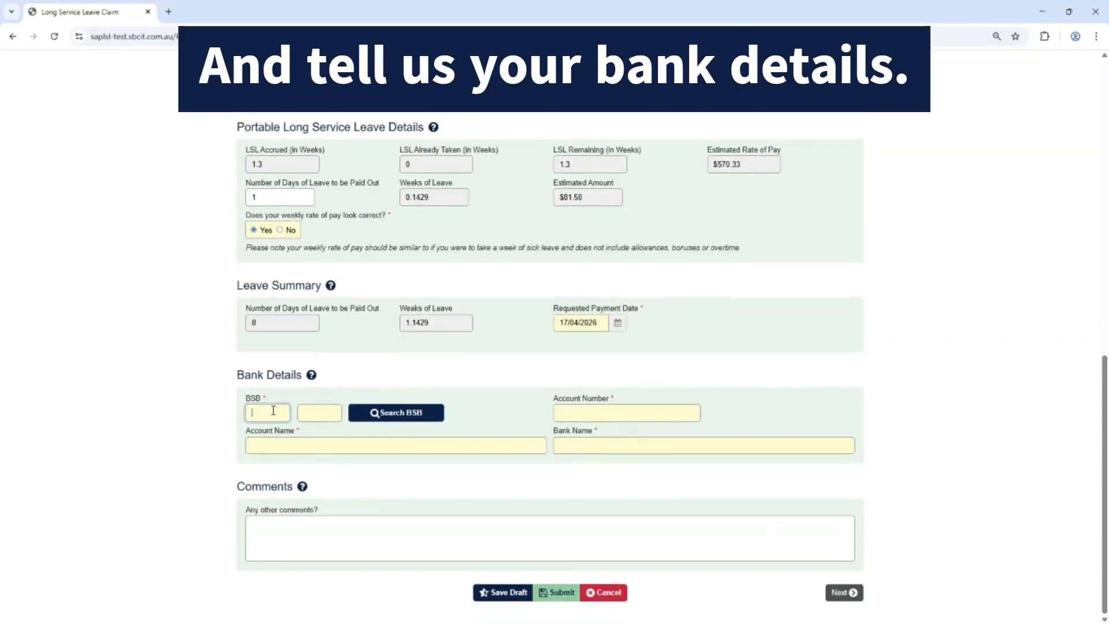
text(065000)
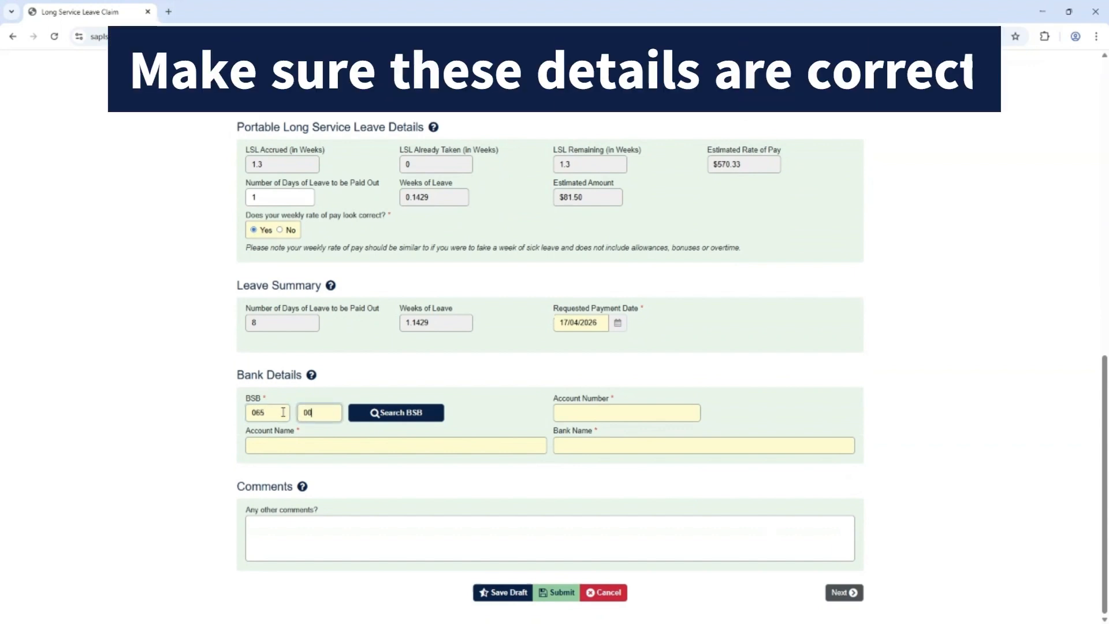
key(Tab)
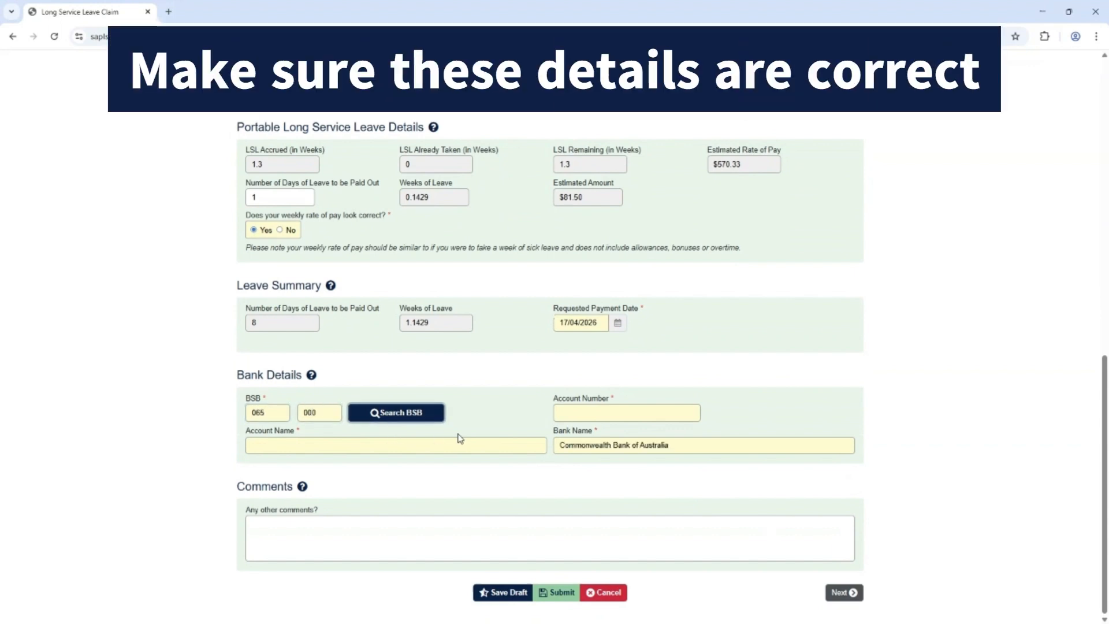
click(570, 411)
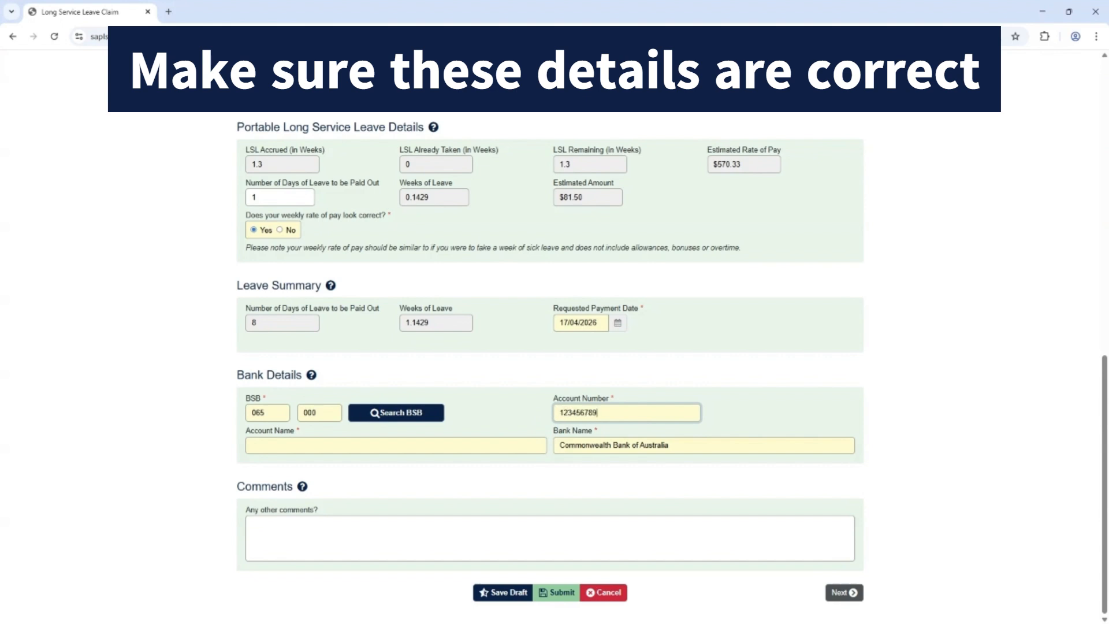
click(373, 445)
text(Rocky Balboa)
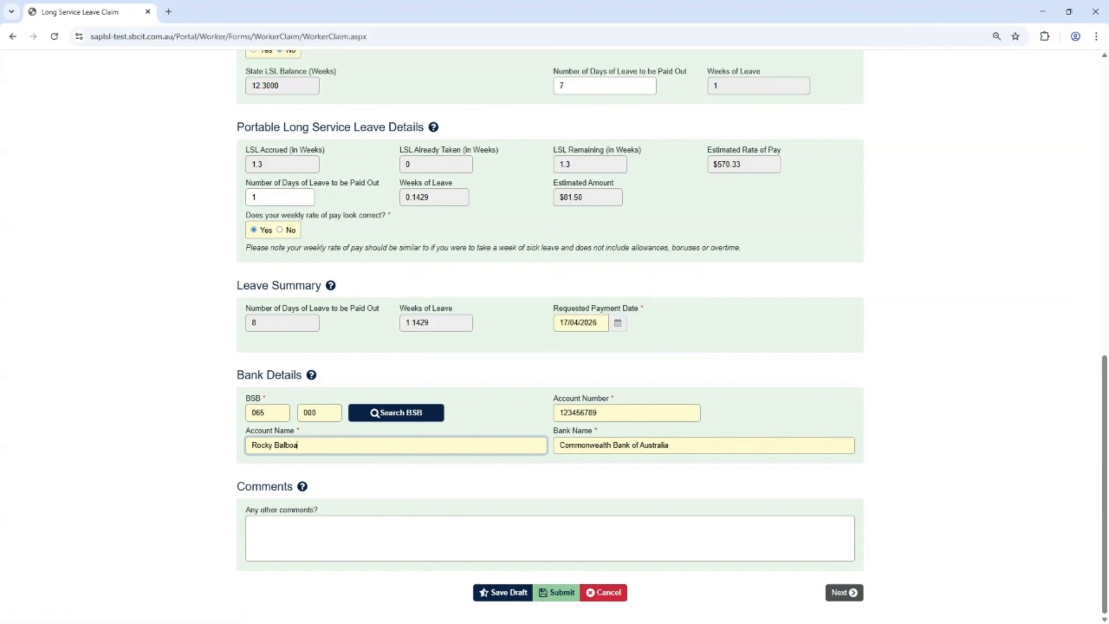
Sign the declaration for the Long Service Leave Cash Out claim and submit it.
click(843, 591)
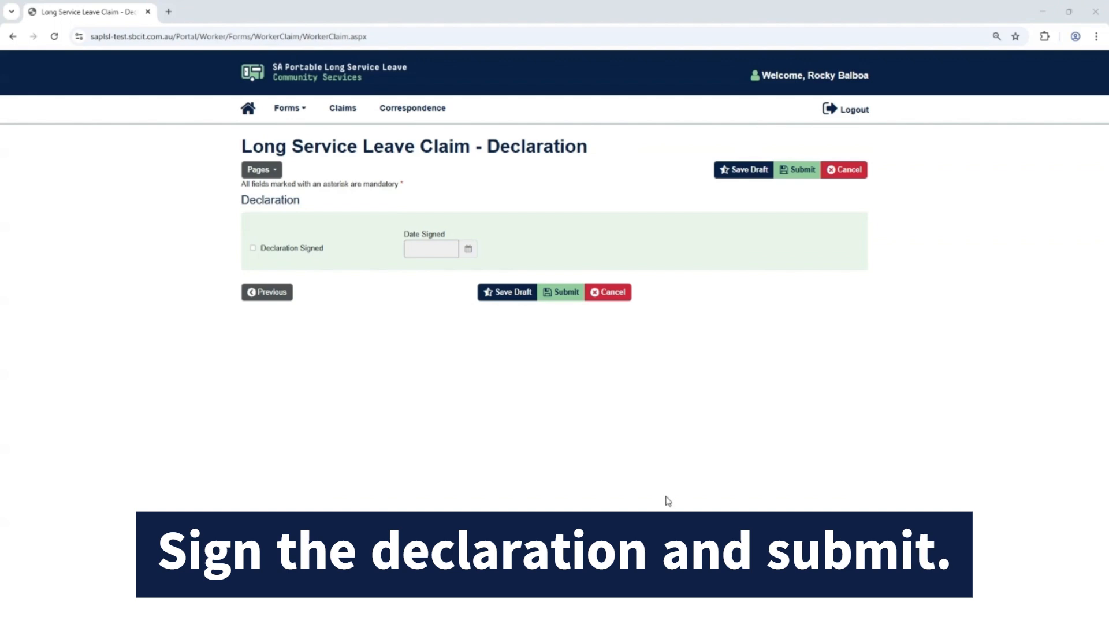
click(253, 249)
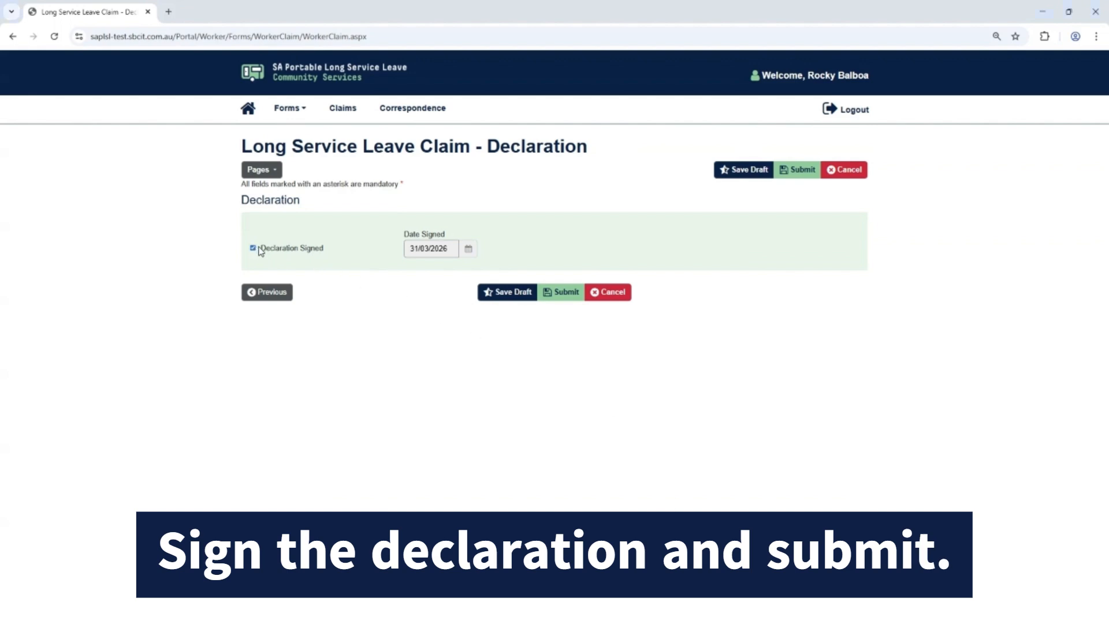
click(565, 301)
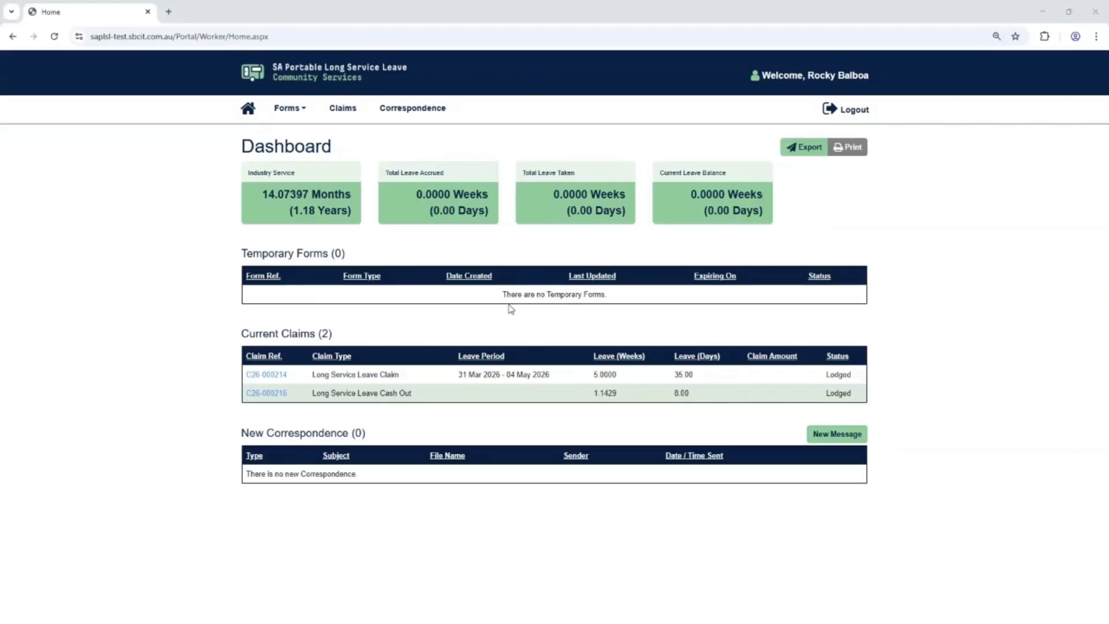
Start a new Long Service Leave Claim form with the claim type Termination Payment and enter the worker's tax file number.
click(288, 108)
click(315, 173)
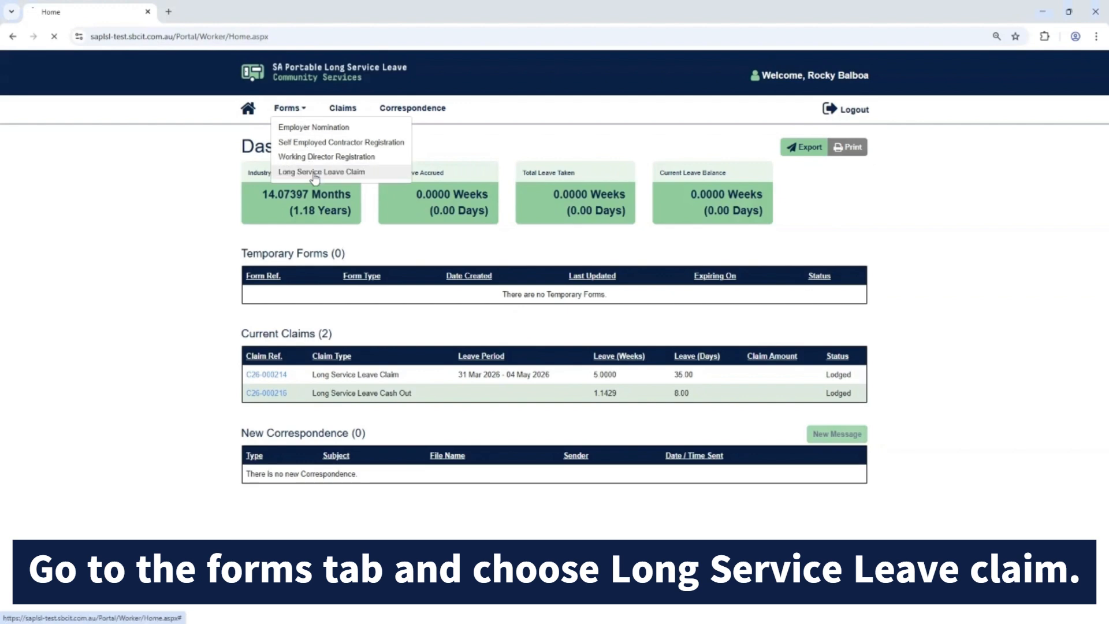
click(526, 370)
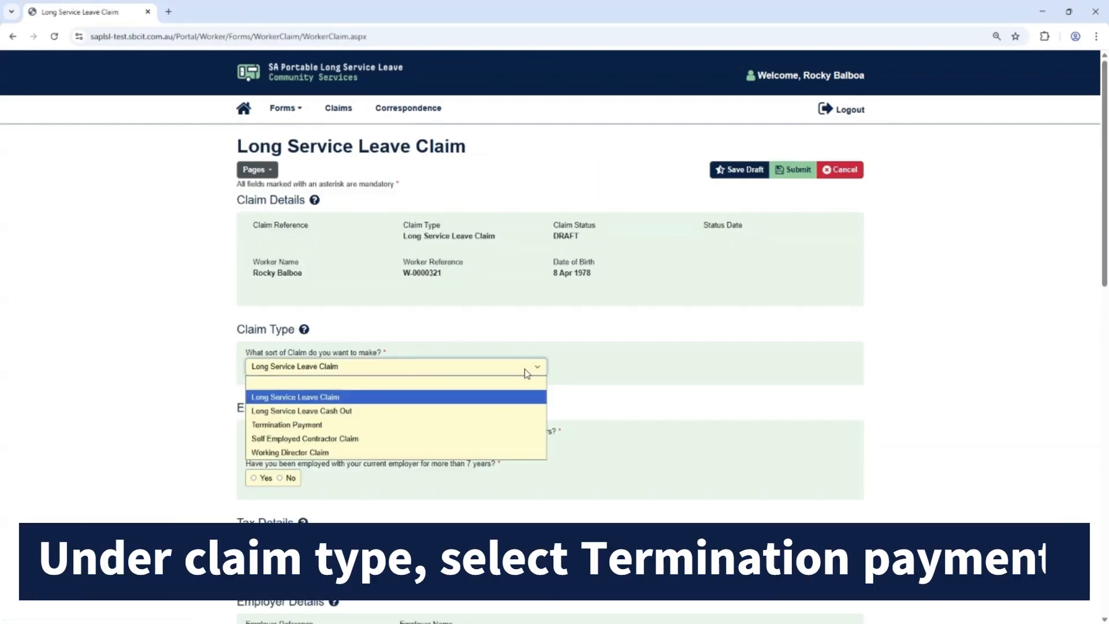
click(483, 425)
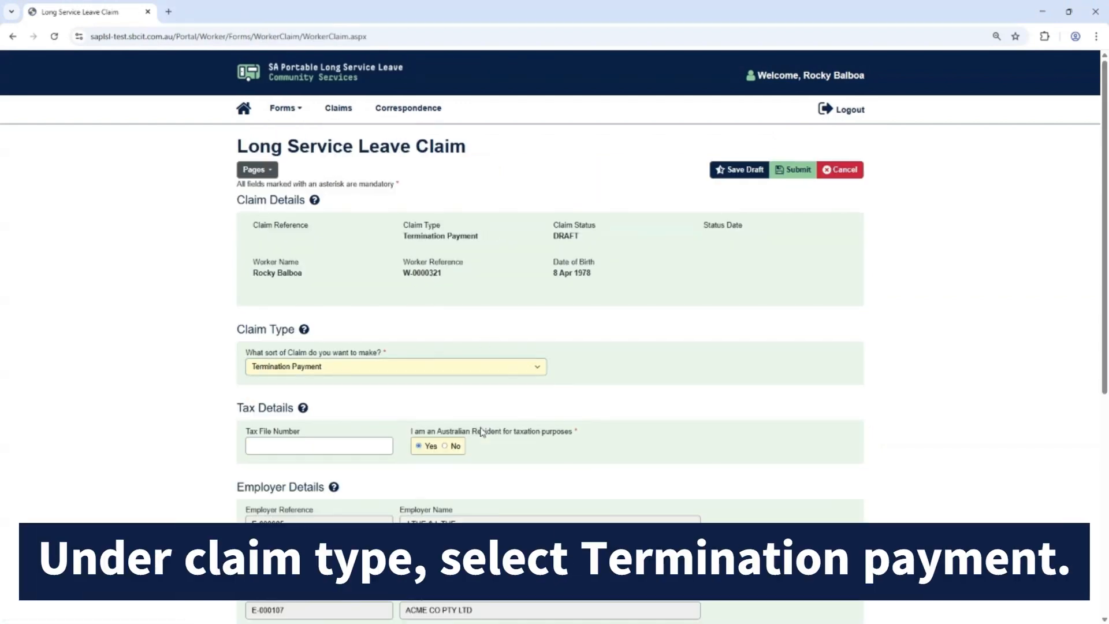
click(365, 444)
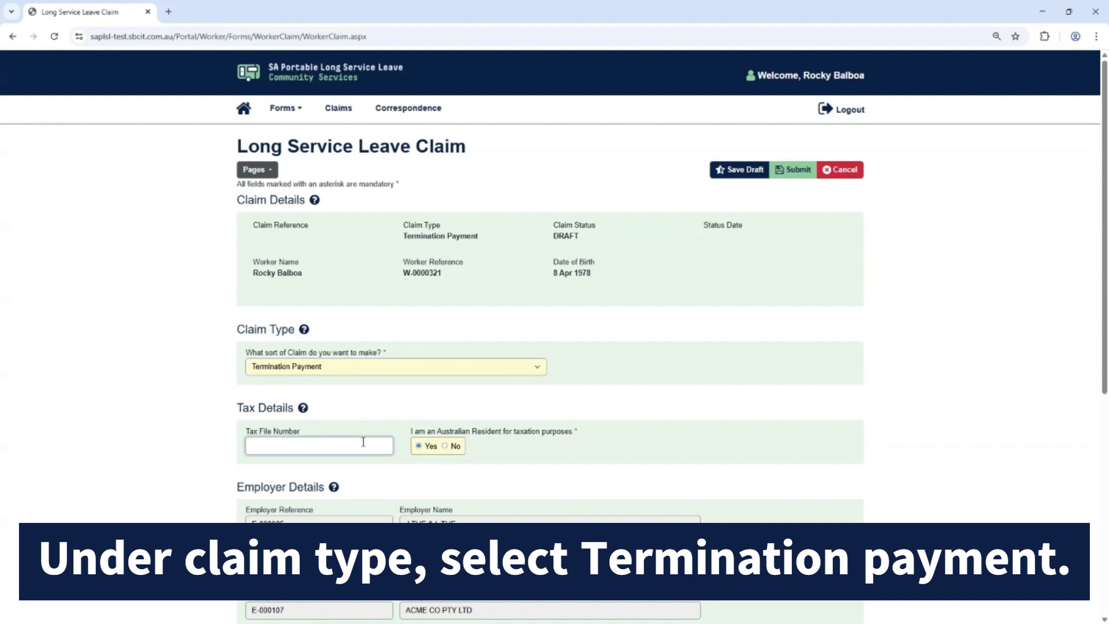
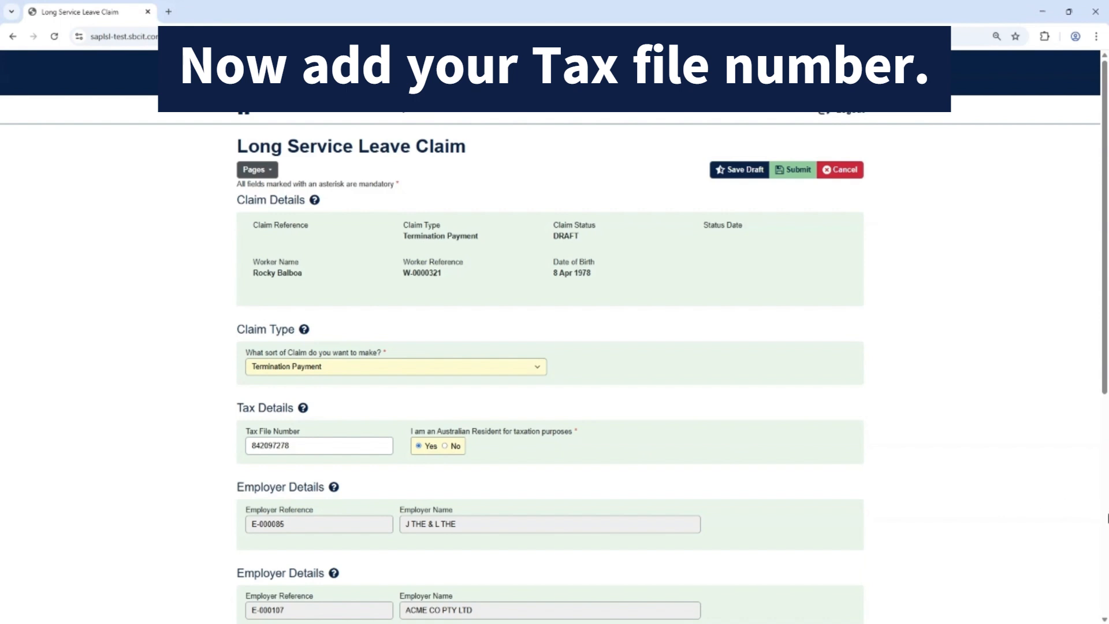
Set the termination date to 30/03/2026 and the termination reason to Resignation in the leave details.
scroll(1103, 518, down, 5)
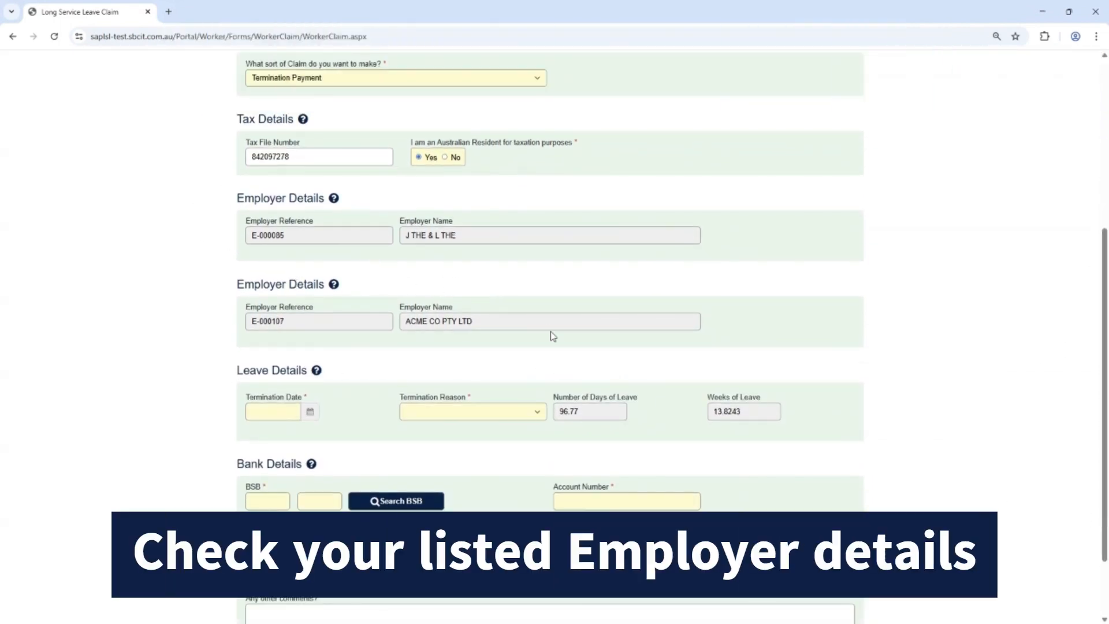
click(305, 414)
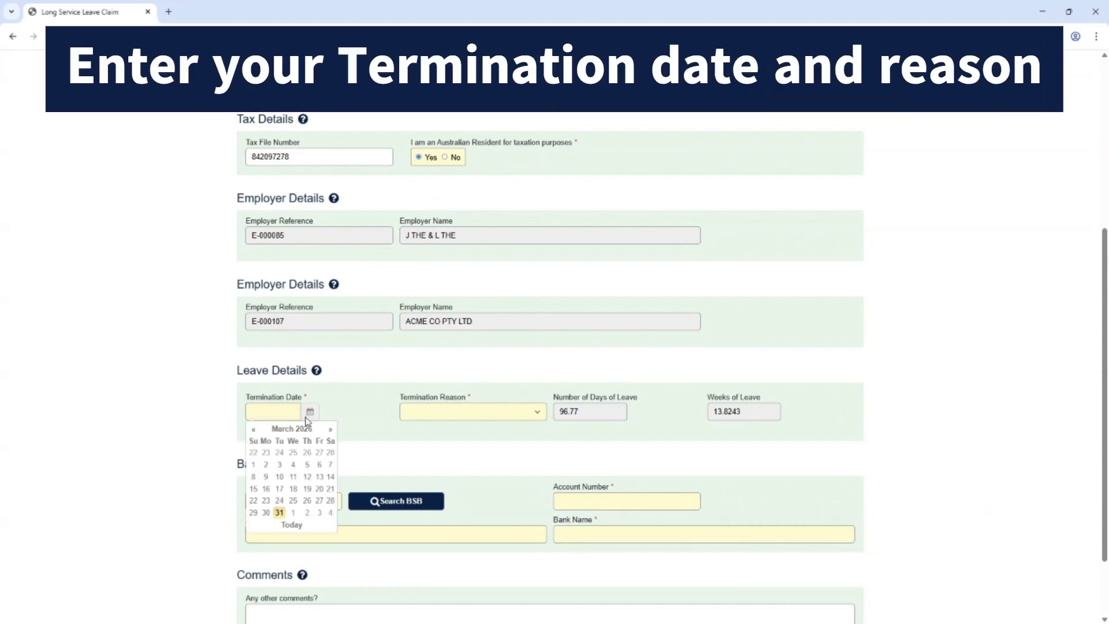
click(266, 512)
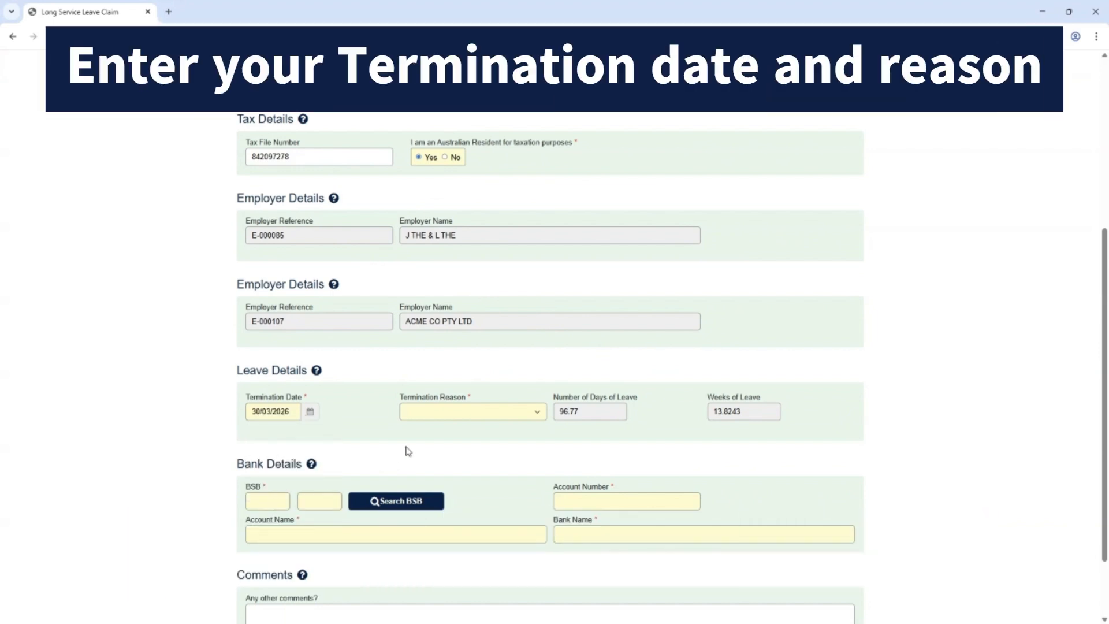
click(523, 417)
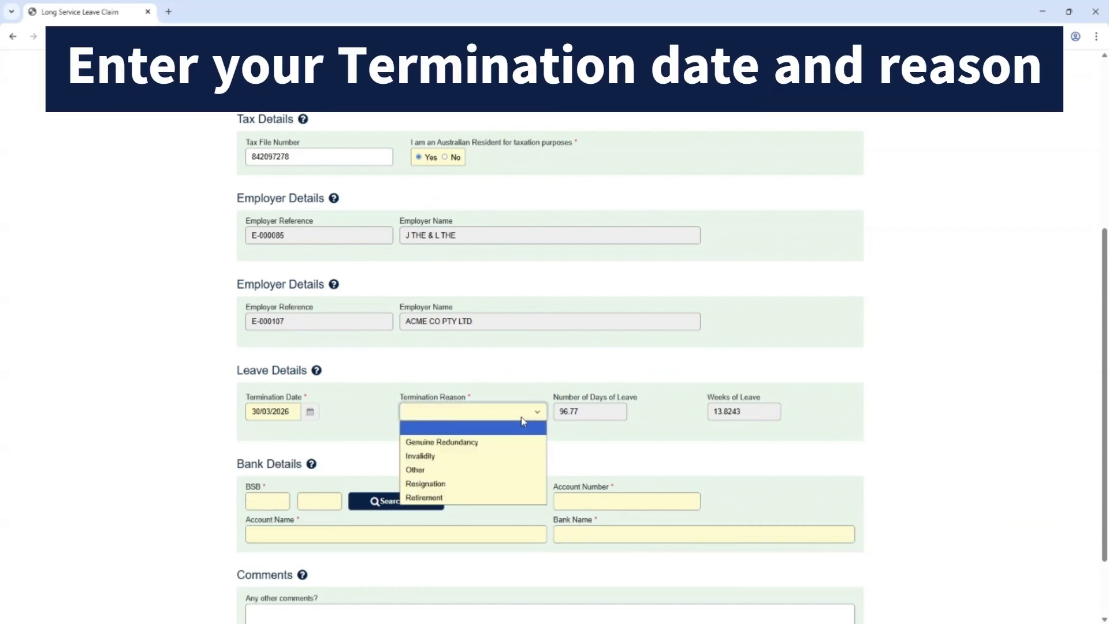
click(495, 485)
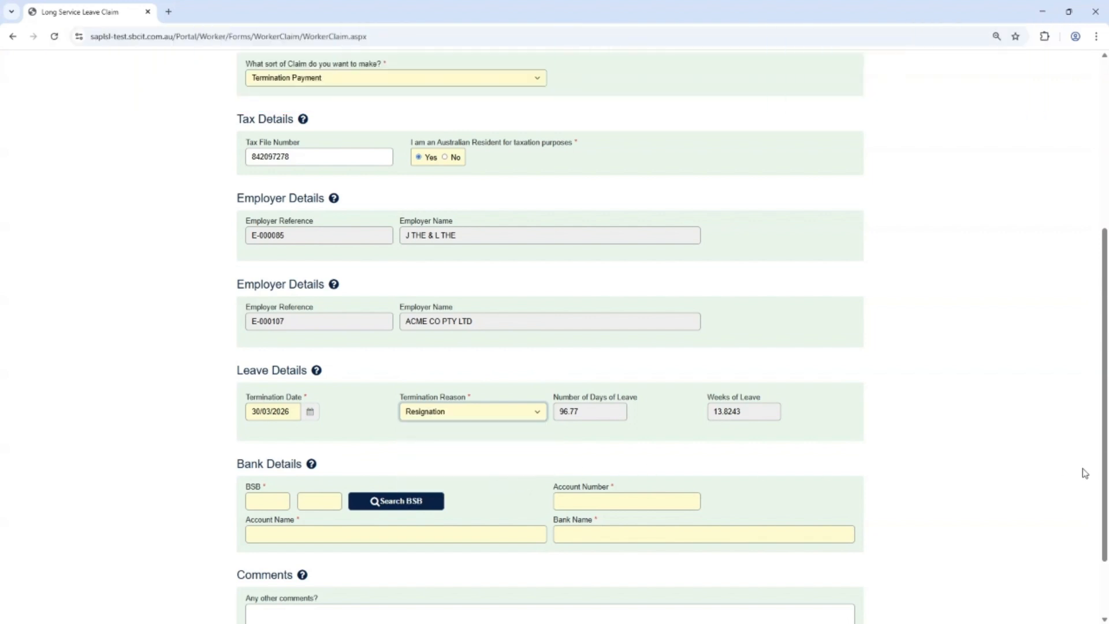
scroll(1099, 468, down, 1)
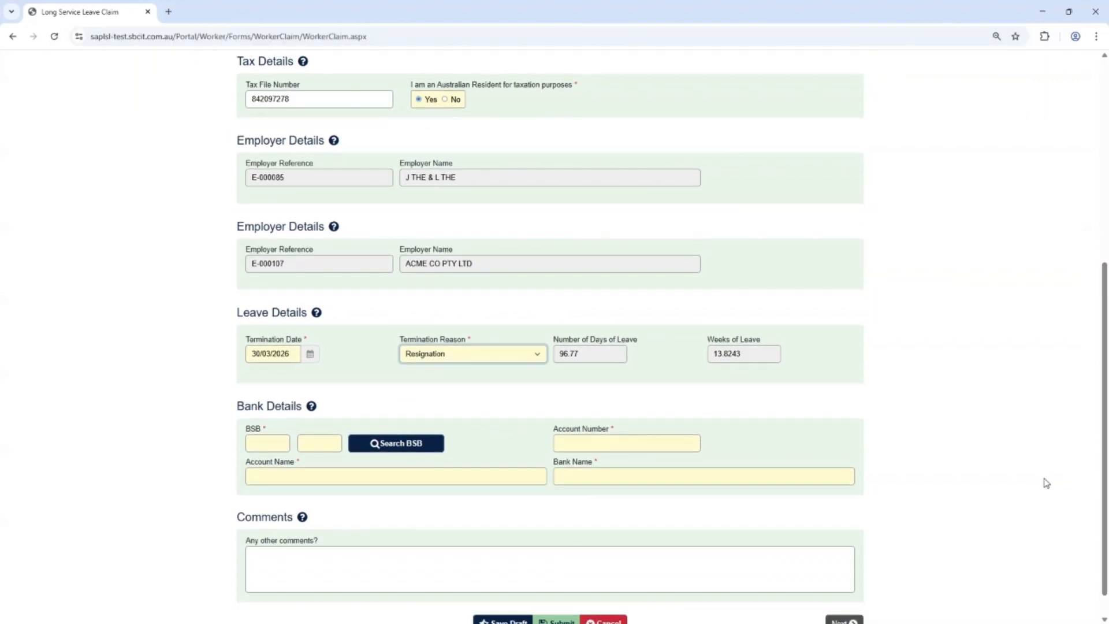
click(405, 445)
click(462, 368)
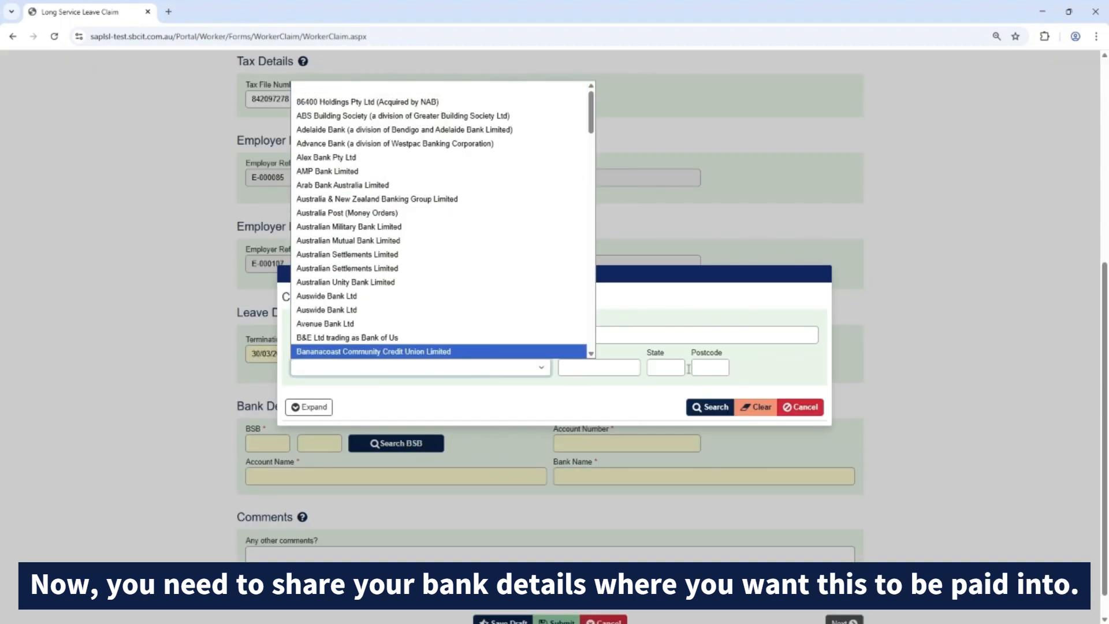
click(788, 408)
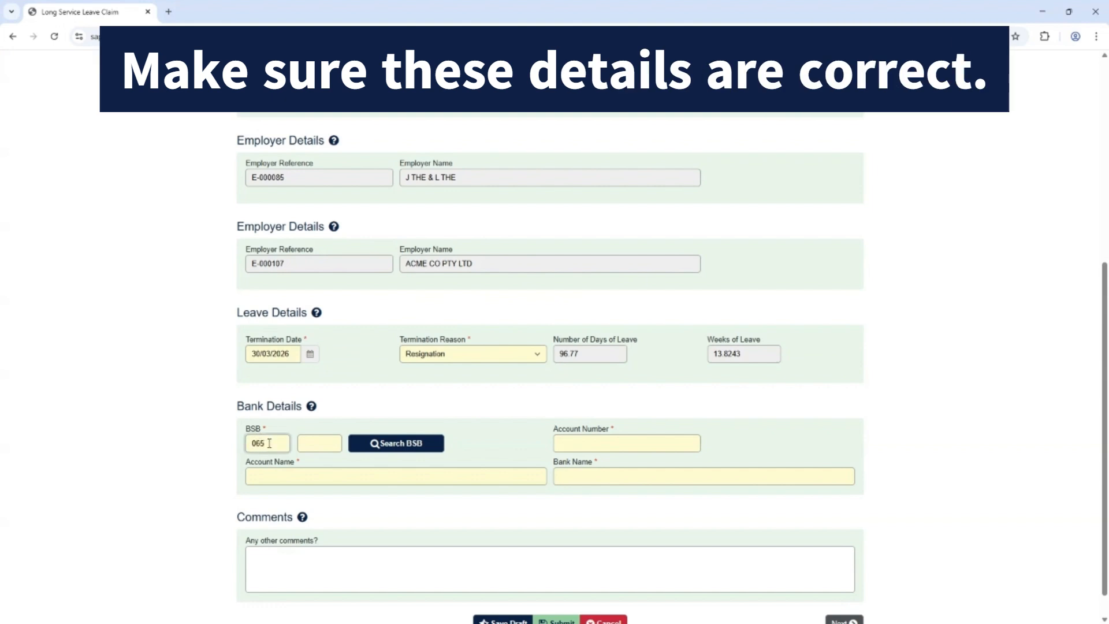
Enter BSB 065 000, the account number and the account holder's name in the termination claim's bank details.
key(Tab)
text(0)
key(Tab)
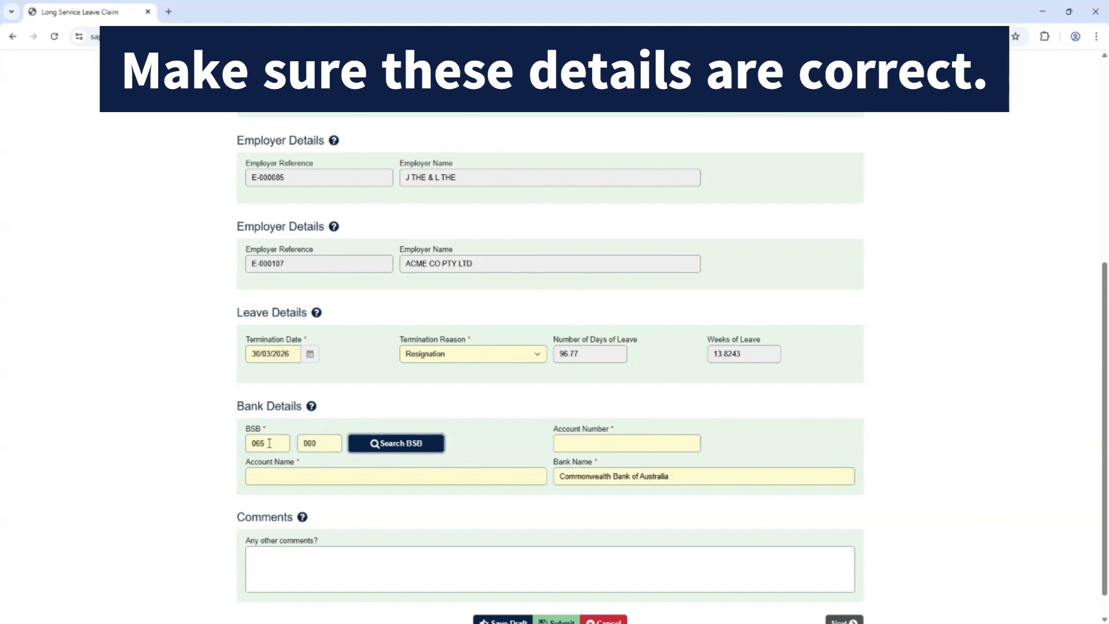
click(598, 444)
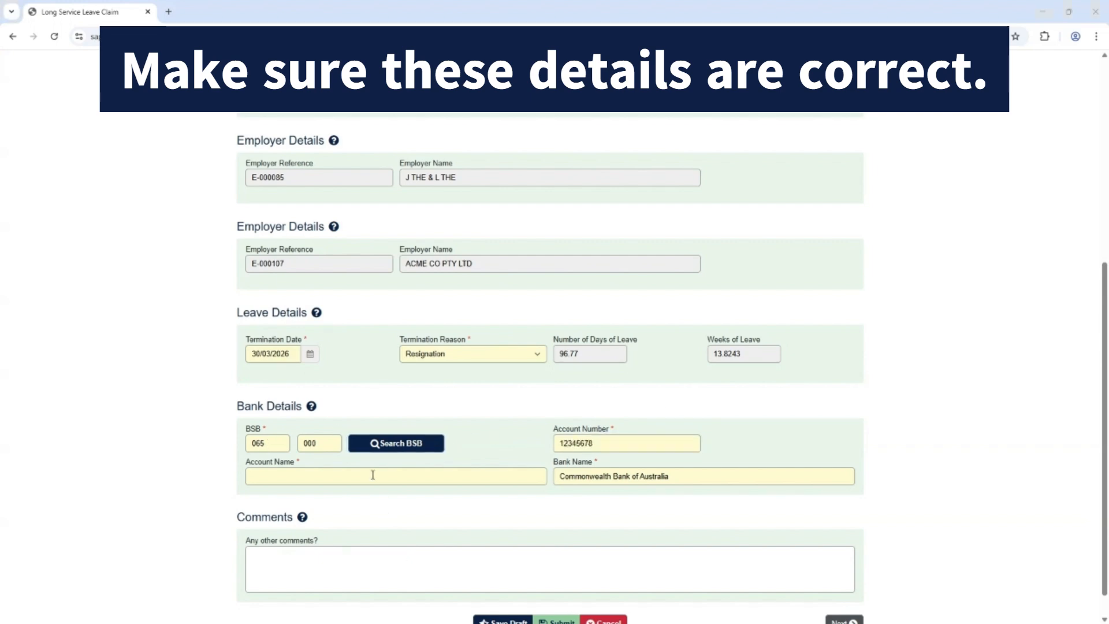
click(373, 475)
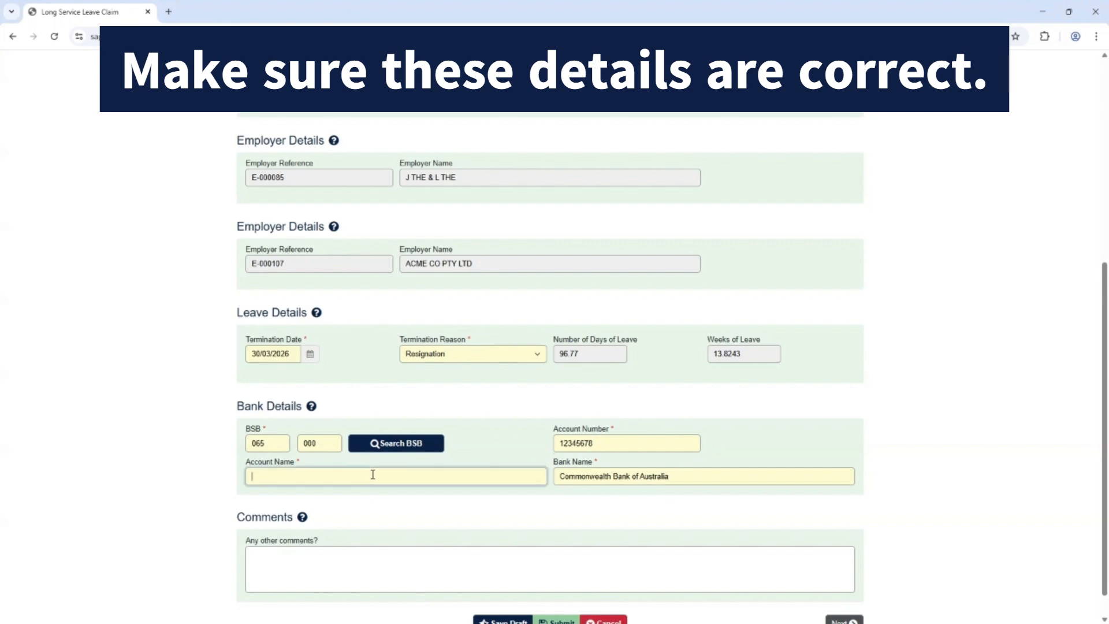
text(Rocky Balboa)
Proceed to the declaration of the Termination Payment claim, sign it and submit the claim.
scroll(745, 584, down, 1)
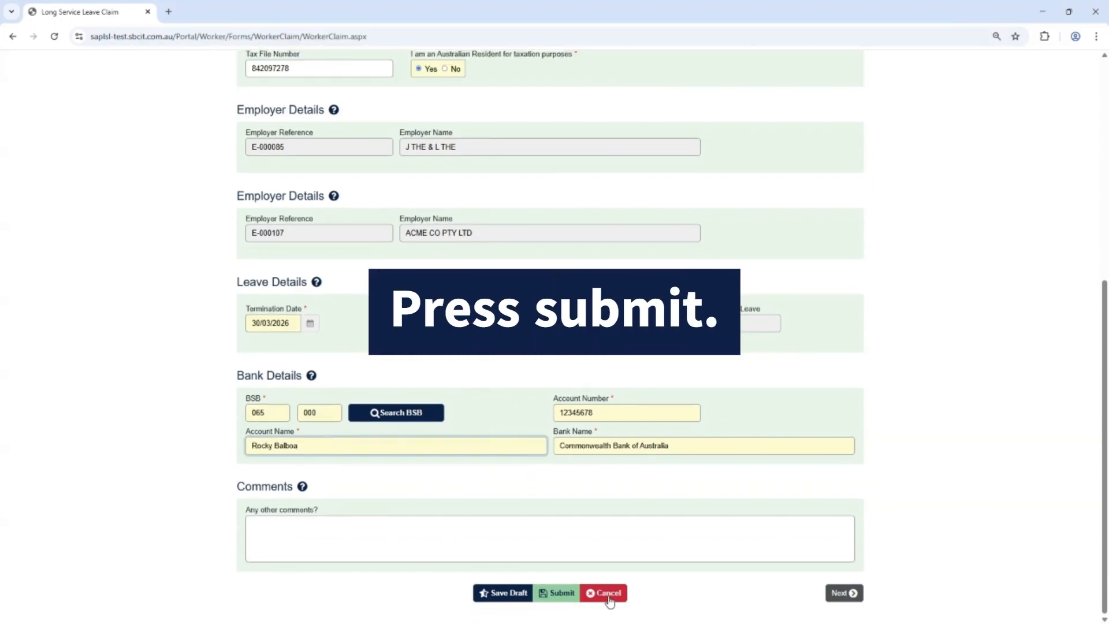
click(560, 595)
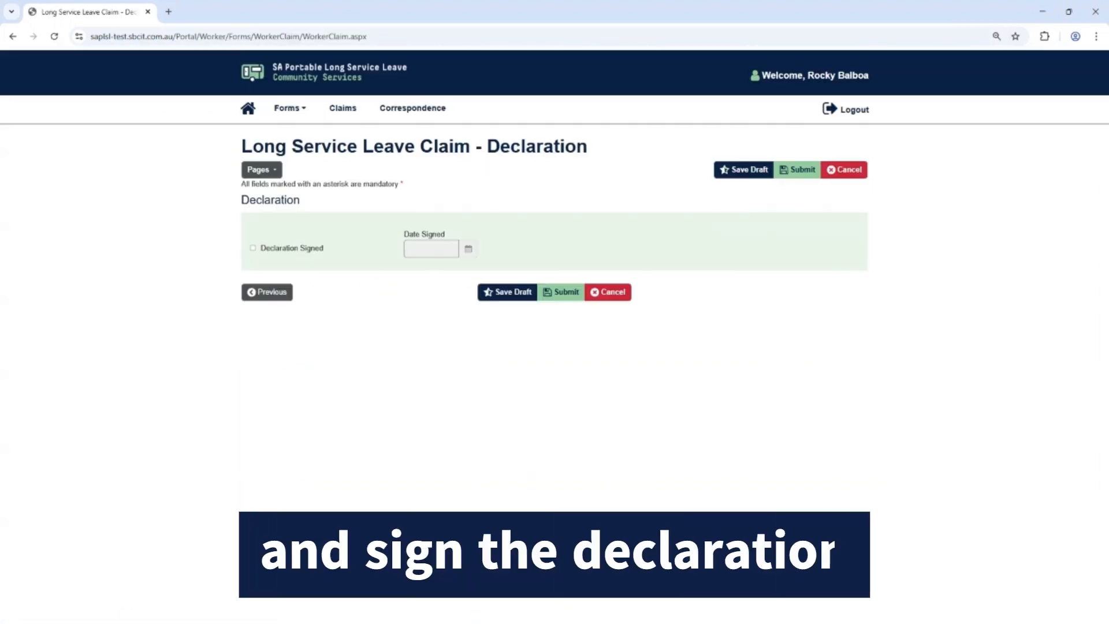
click(253, 248)
click(565, 299)
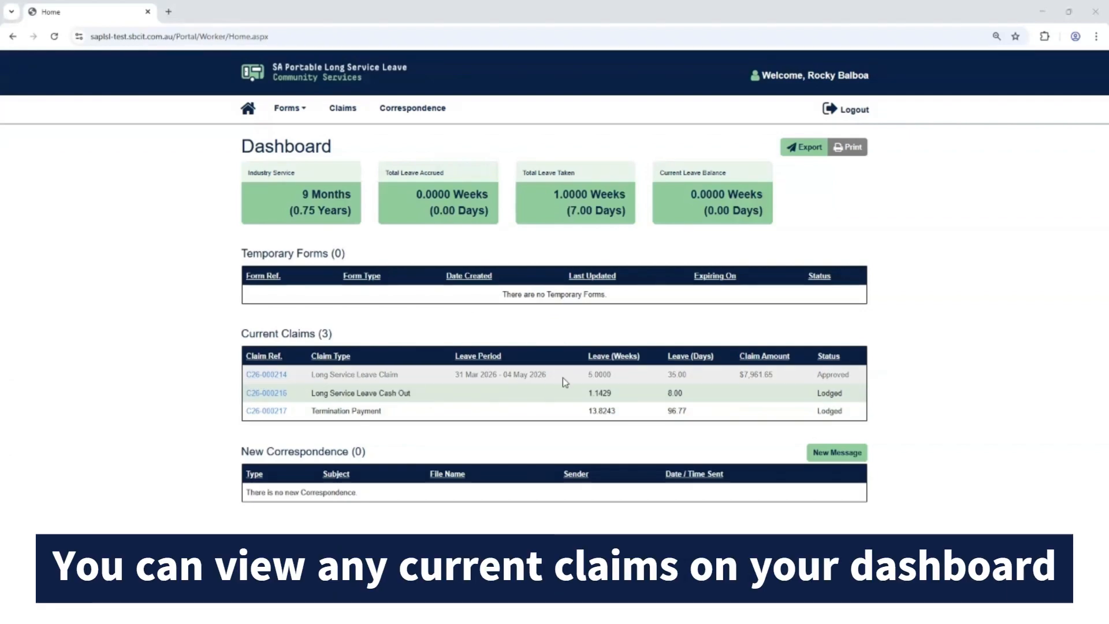
Open the approved Long Service Leave Claim from the claims list and review its status, payment date, amounts and submitted details.
click(344, 109)
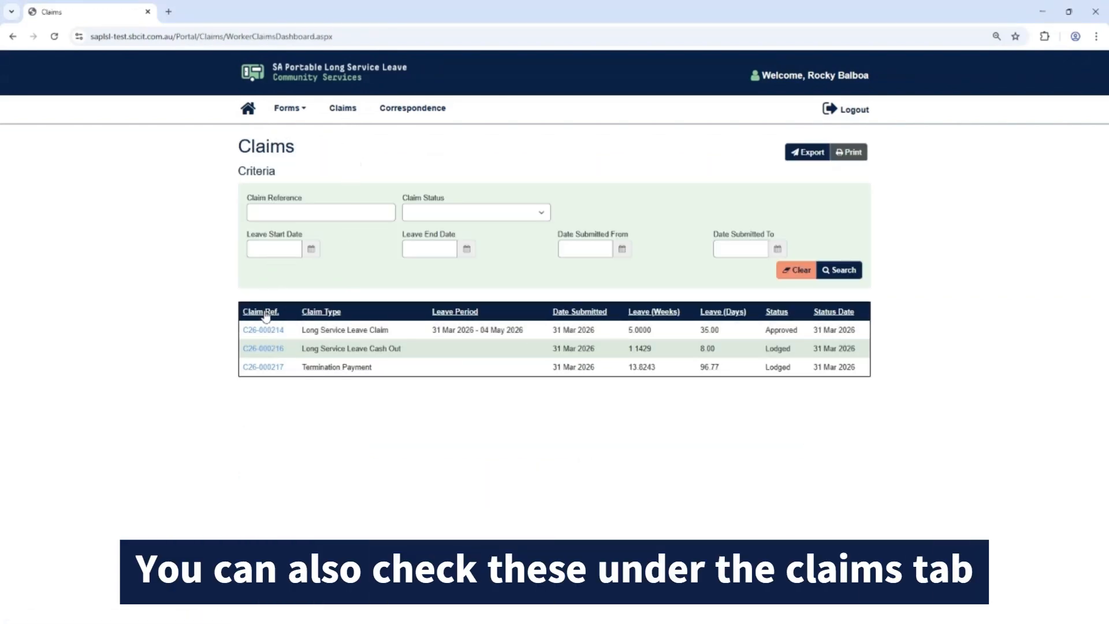
click(263, 329)
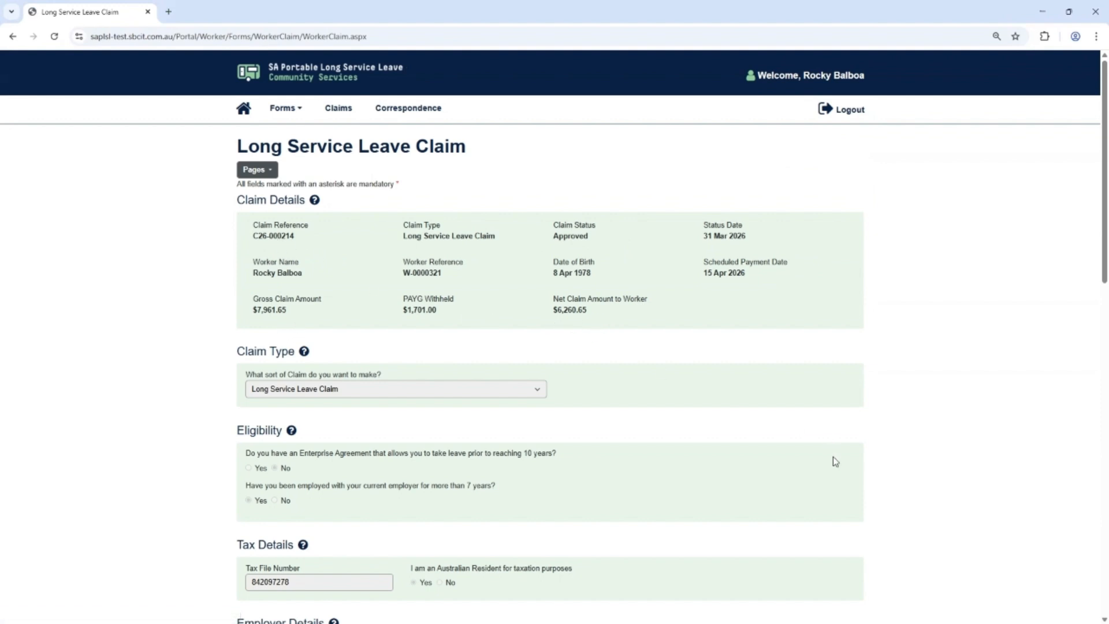
scroll(902, 489, down, 1)
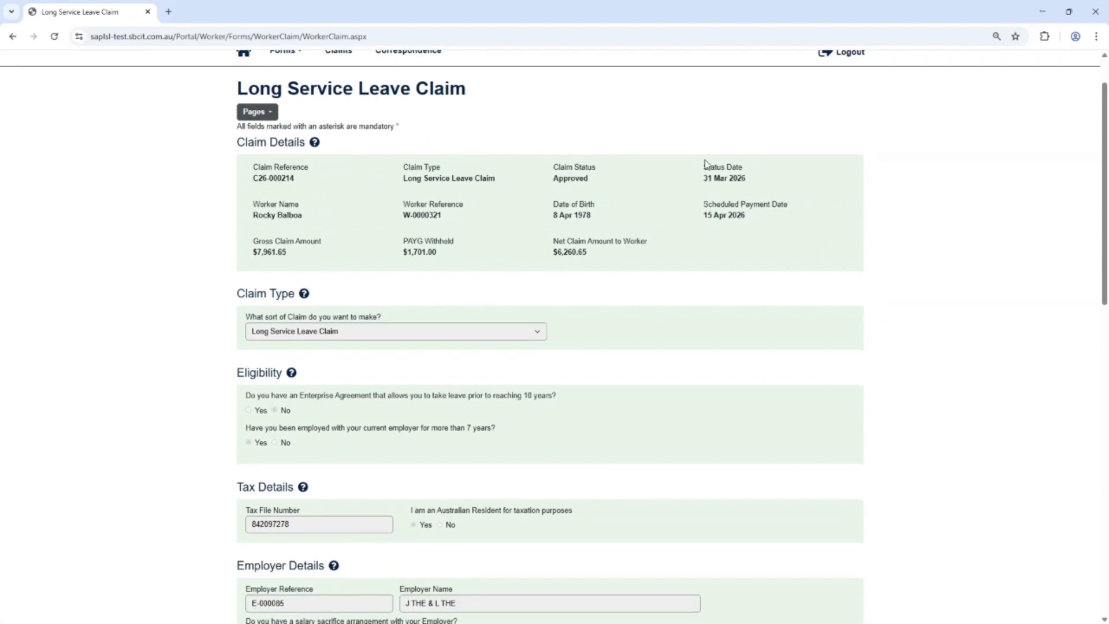
scroll(710, 482, down, 14)
scroll(711, 483, up, 6)
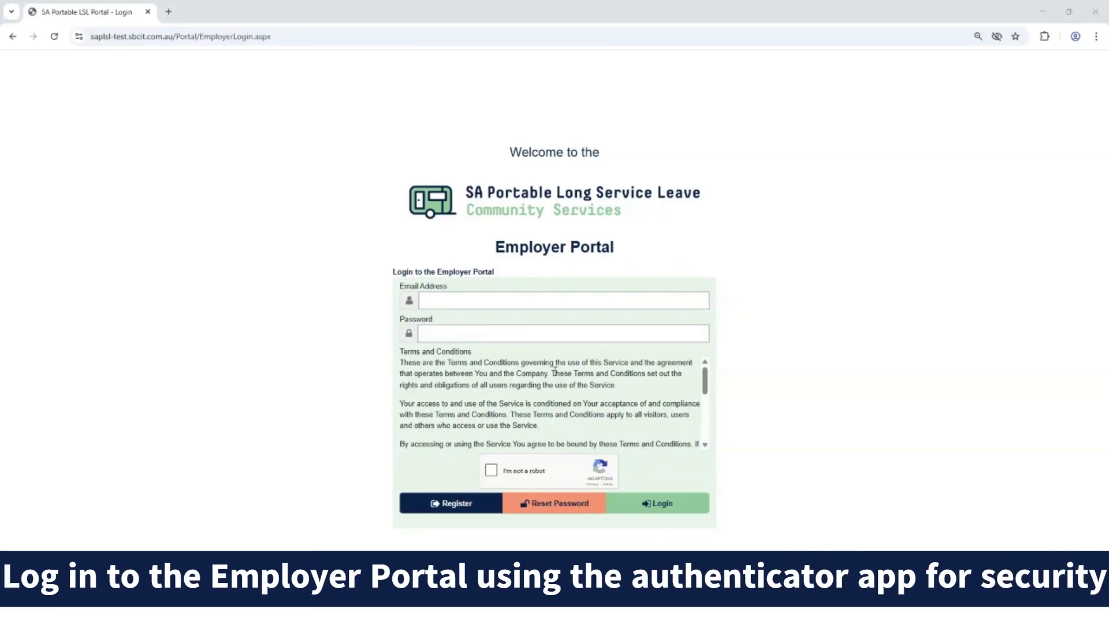
Log in to the Employer Portal with the employer's e-mail address, the account password and the authenticator verification code.
click(513, 300)
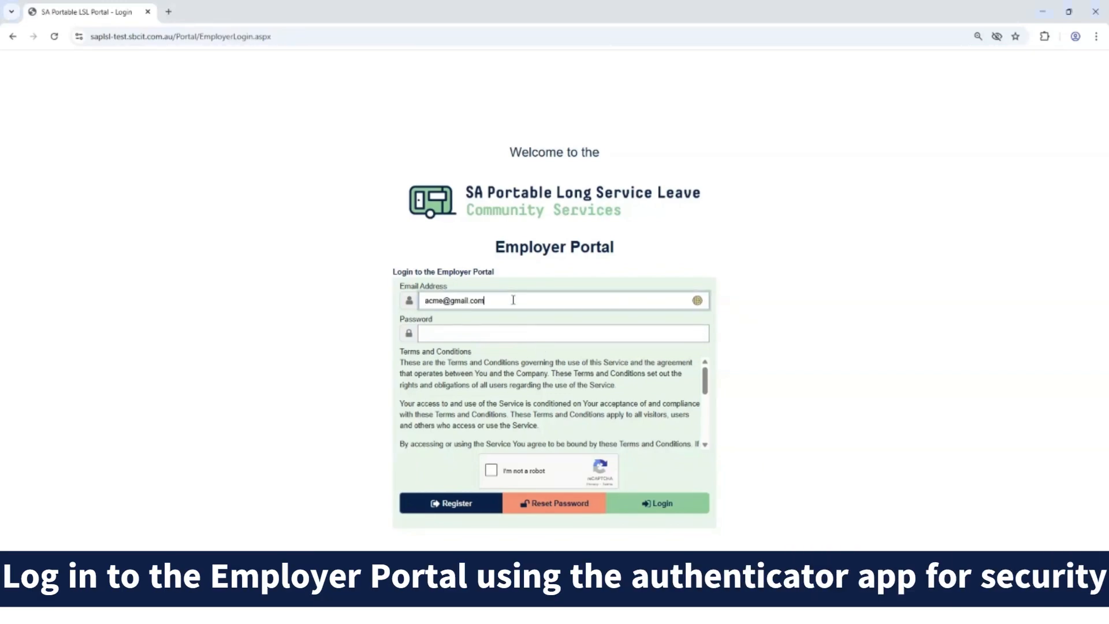
click(520, 333)
text(••••••••••••••)
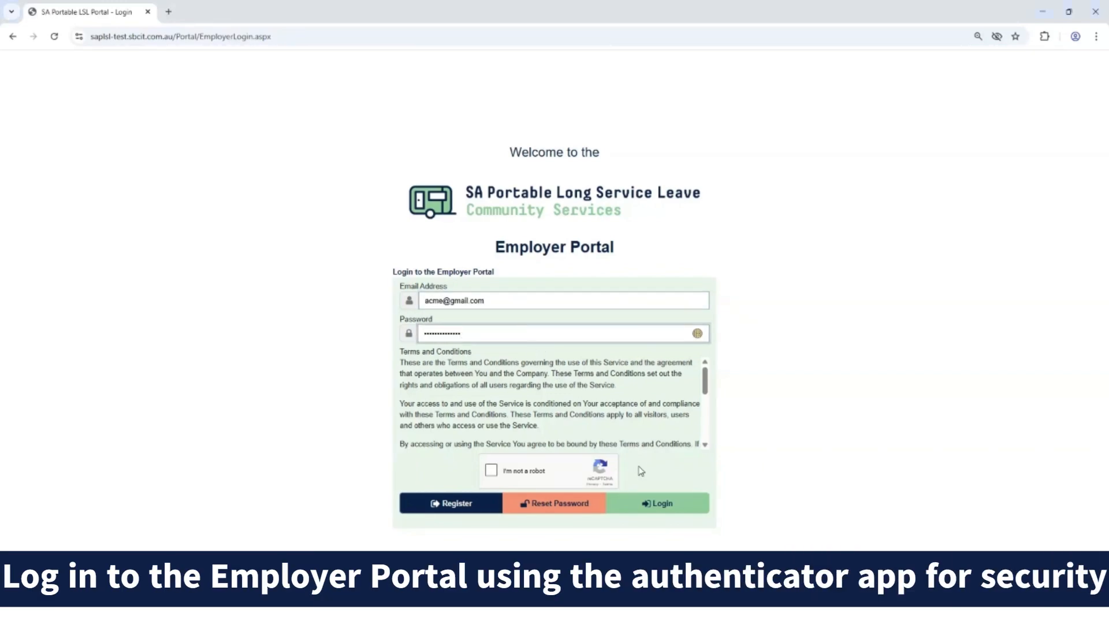
click(664, 506)
click(549, 363)
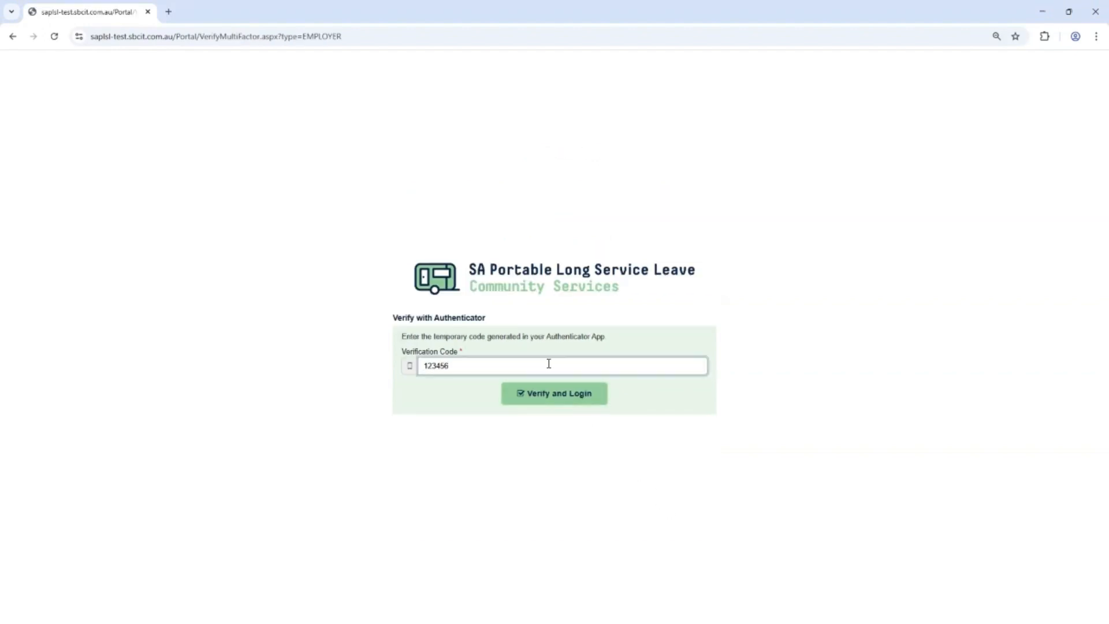
click(555, 399)
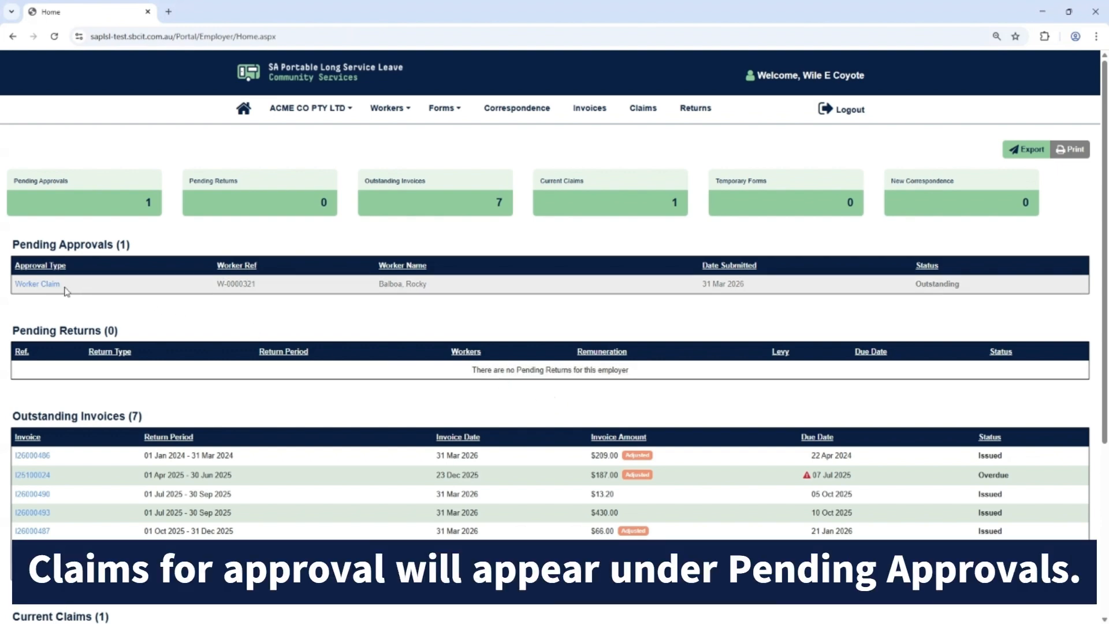
View the employer's claims list, return to the home page and open the outstanding Worker Claim under Pending Approvals.
click(645, 109)
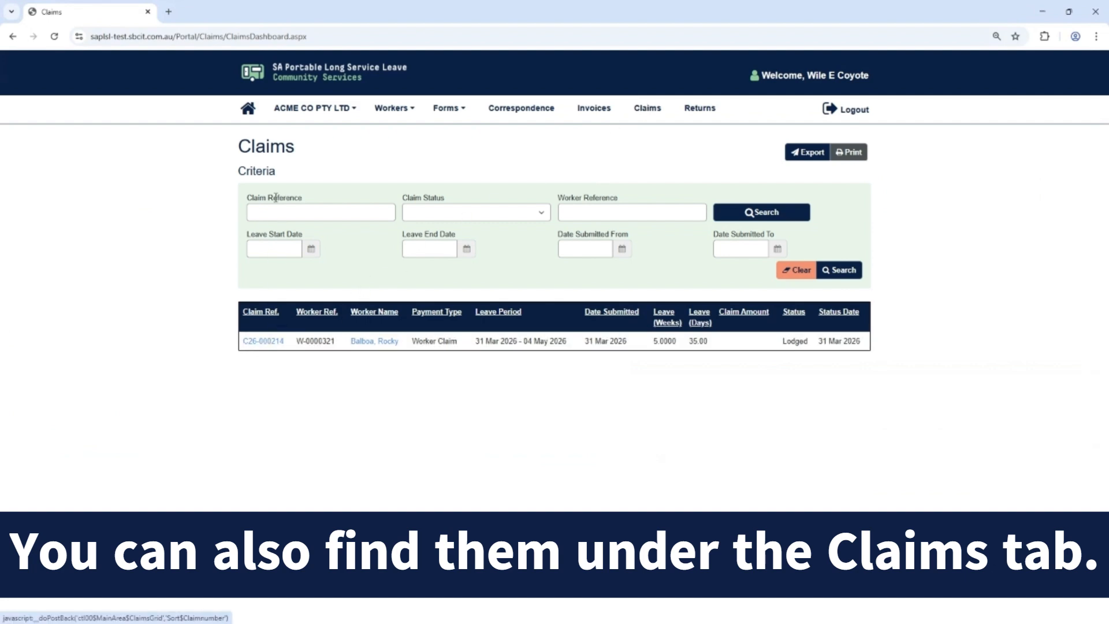
click(248, 110)
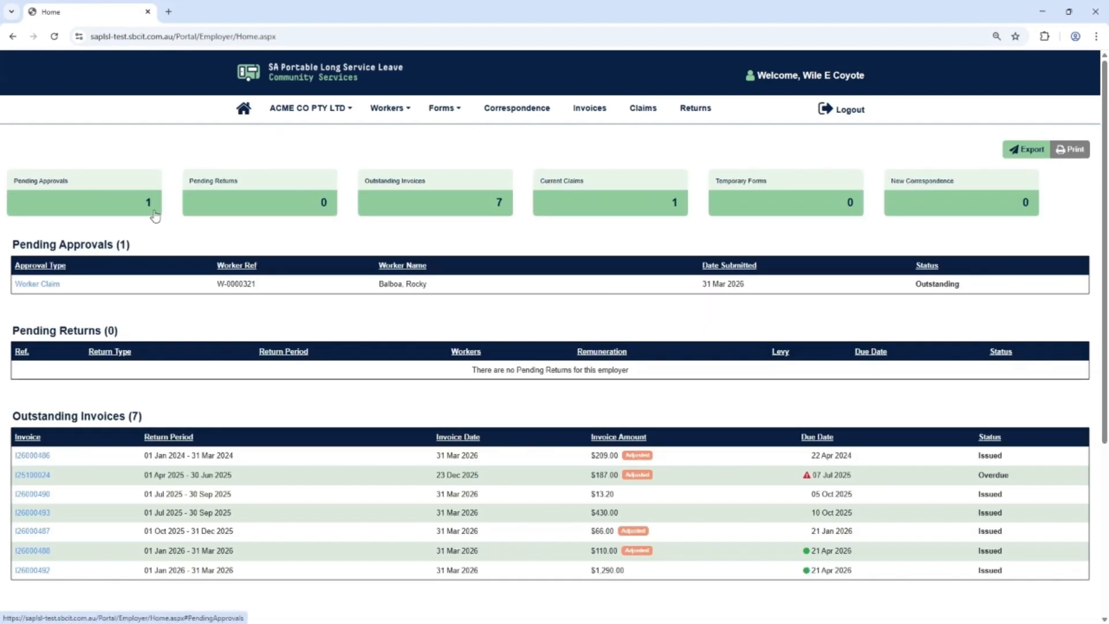
click(46, 286)
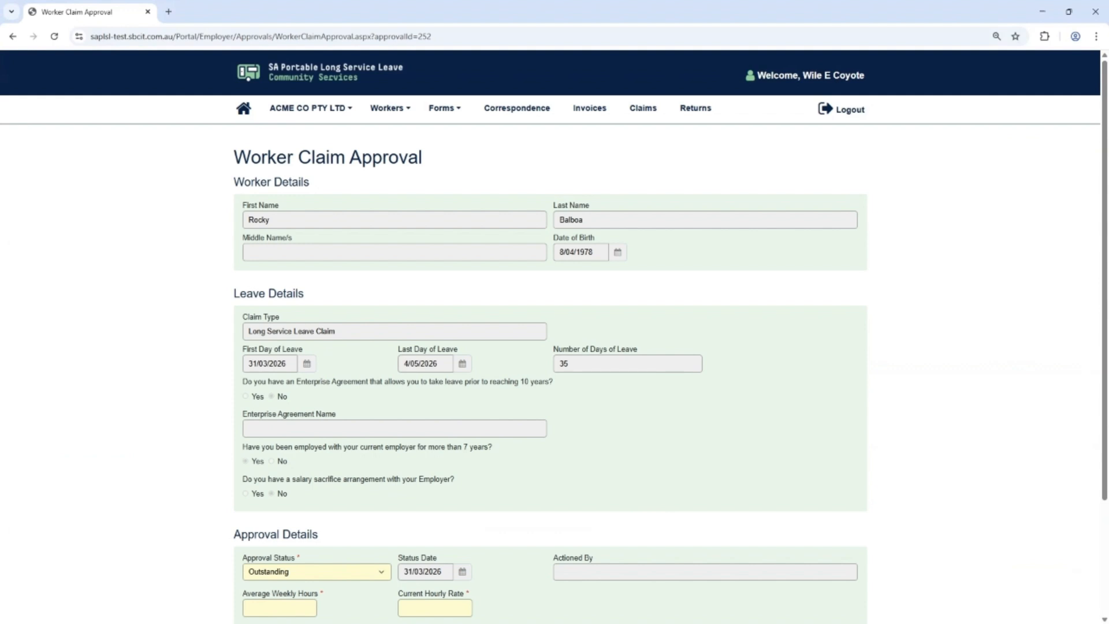
Approve the worker's claim with average weekly hours of 35 and a current hourly rate of 36.50, submit it and acknowledge the claim information.
scroll(1083, 558, down, 3)
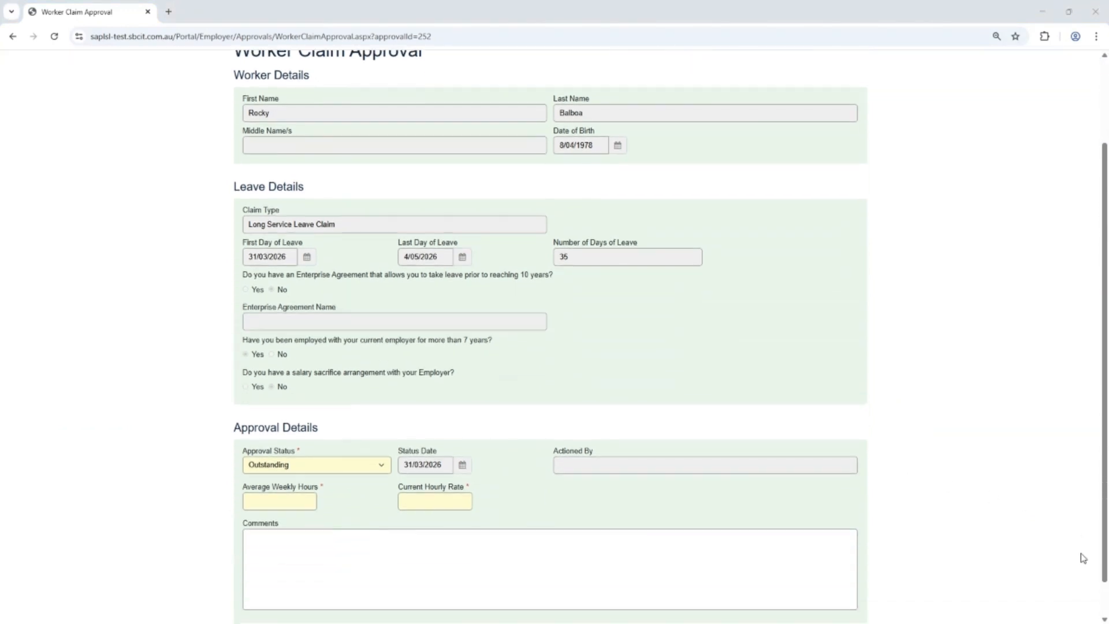
click(361, 424)
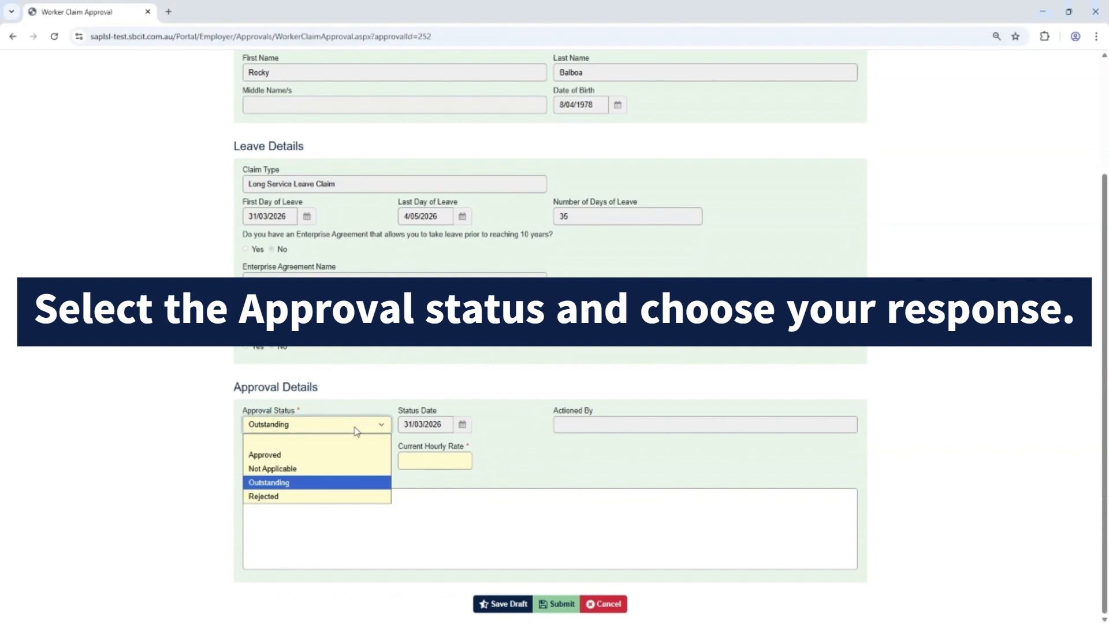
click(300, 456)
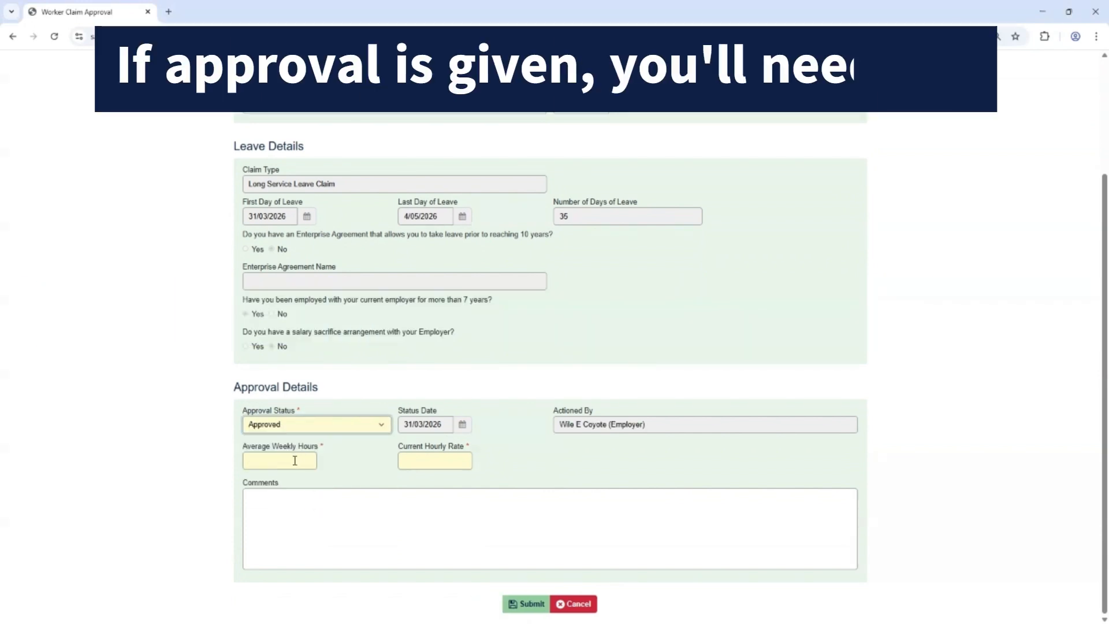
click(278, 462)
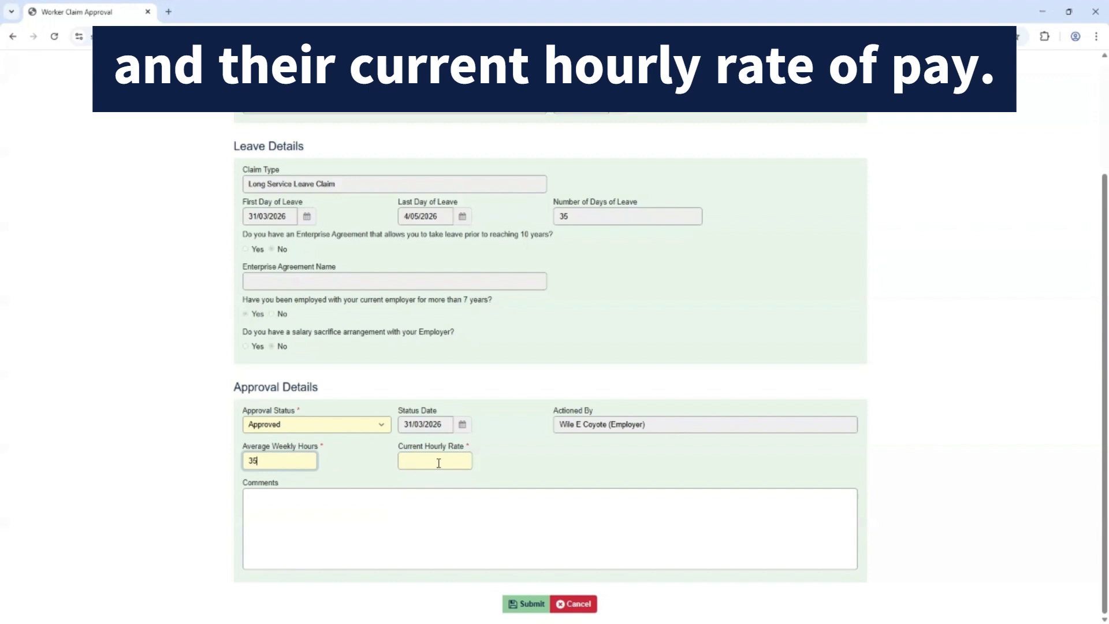
click(439, 463)
text(36.50)
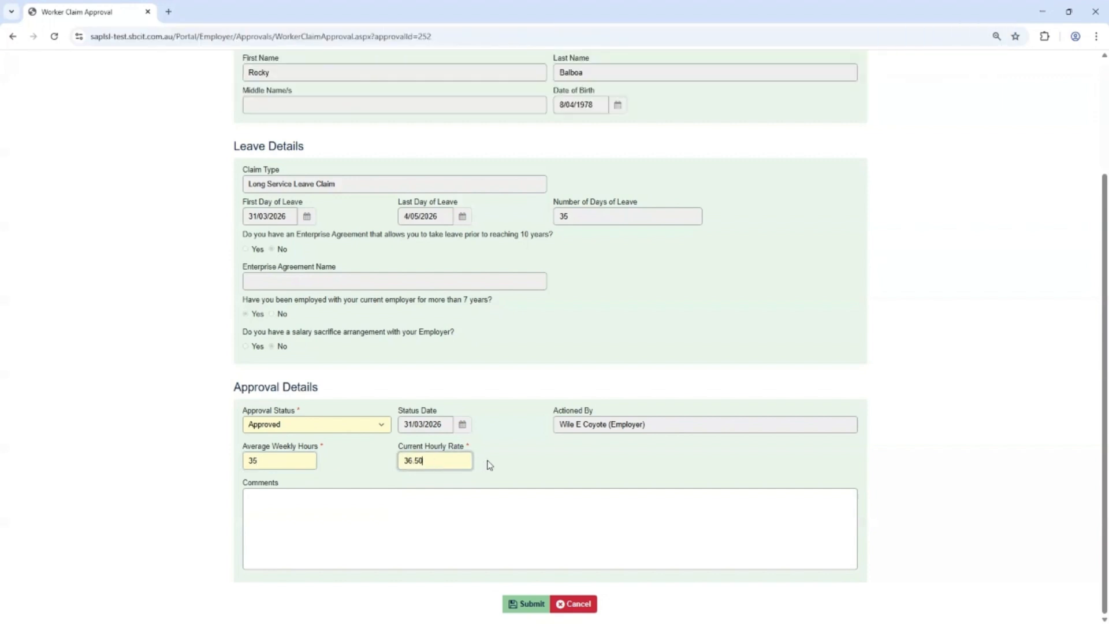
click(527, 603)
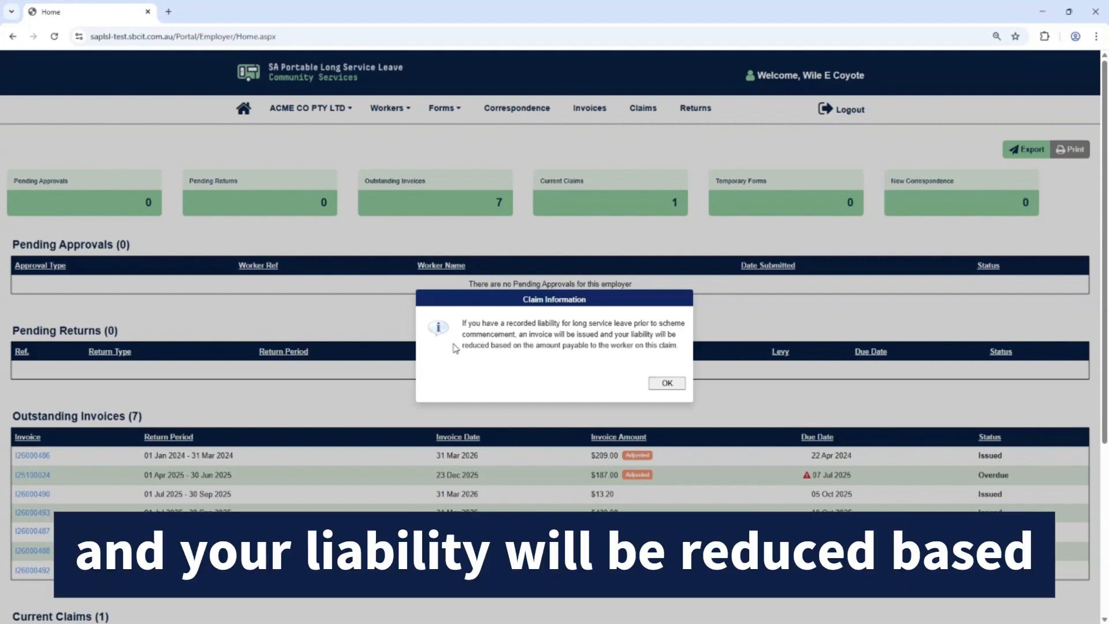
click(675, 386)
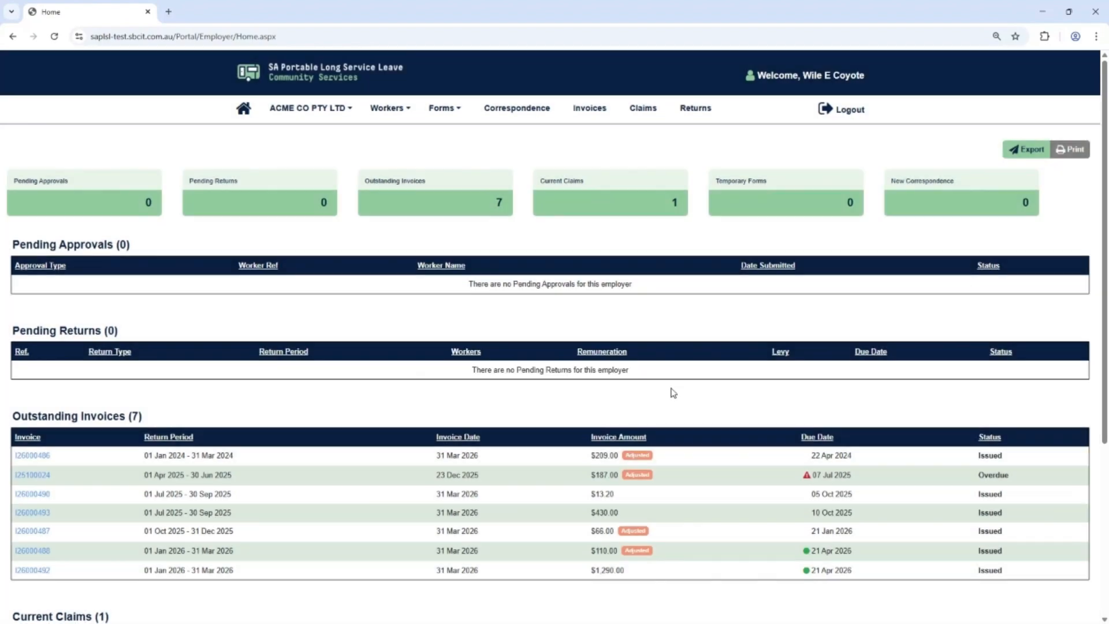